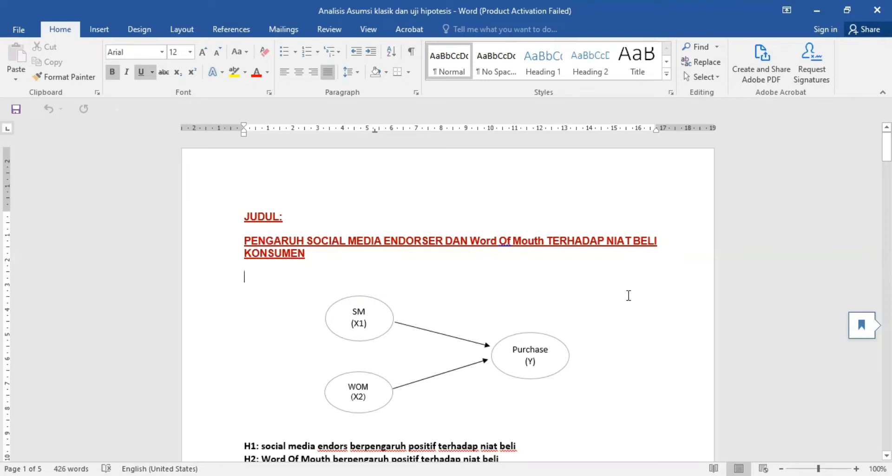
- Read through the research title, model diagram, hypotheses and variable roles, and examine the classical assumption tests in the analysis list
{"action": "scroll", "coordinate": [628, 295], "scroll_direction": "down", "scroll_amount": 2}
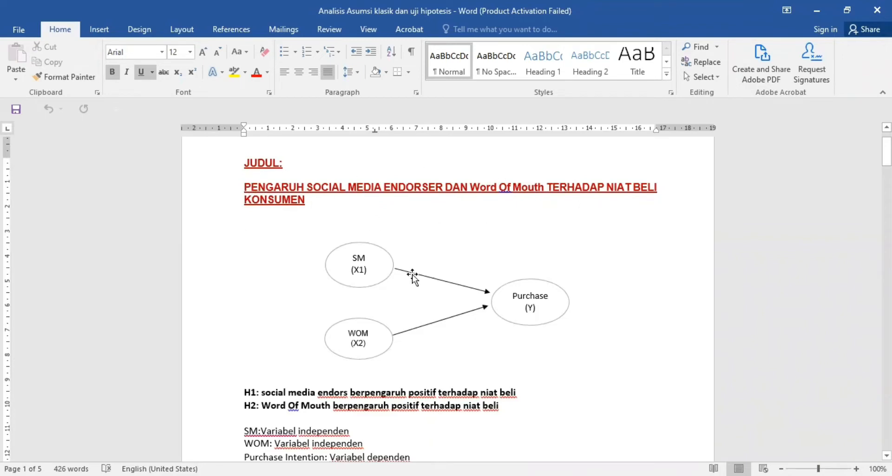
{"action": "scroll", "coordinate": [411, 274], "scroll_direction": "down", "scroll_amount": 1}
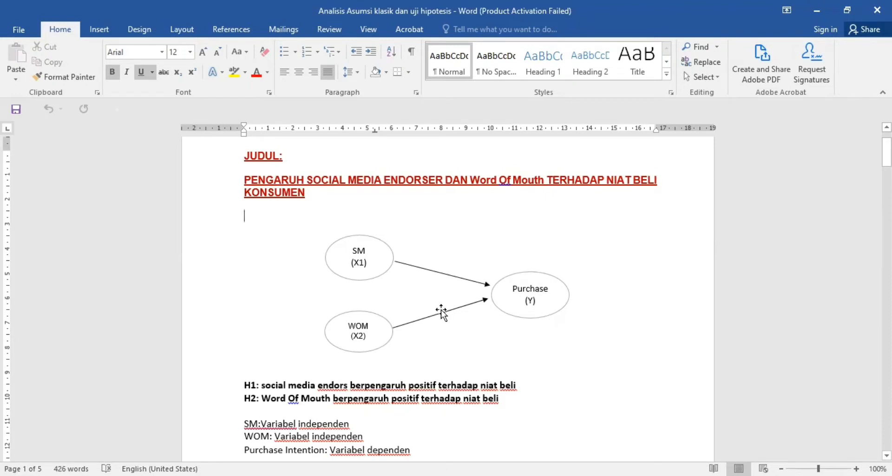
{"action": "scroll", "coordinate": [441, 311], "scroll_direction": "down", "scroll_amount": 1}
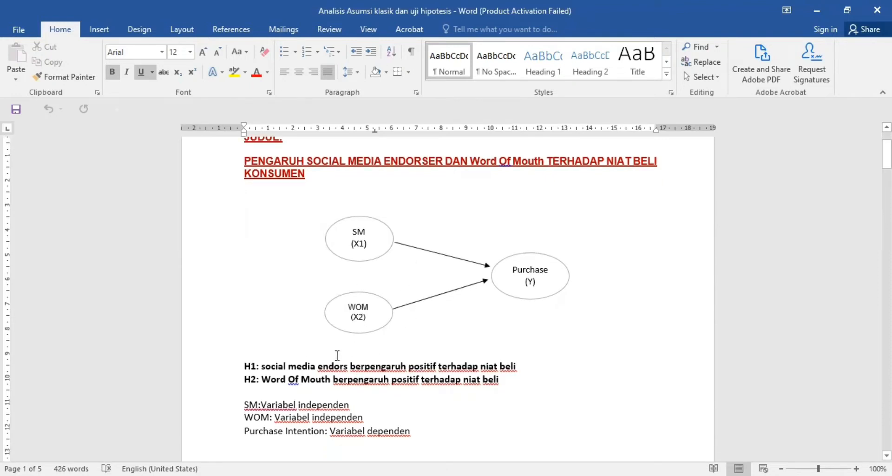
{"action": "scroll", "coordinate": [337, 355], "scroll_direction": "down", "scroll_amount": 1}
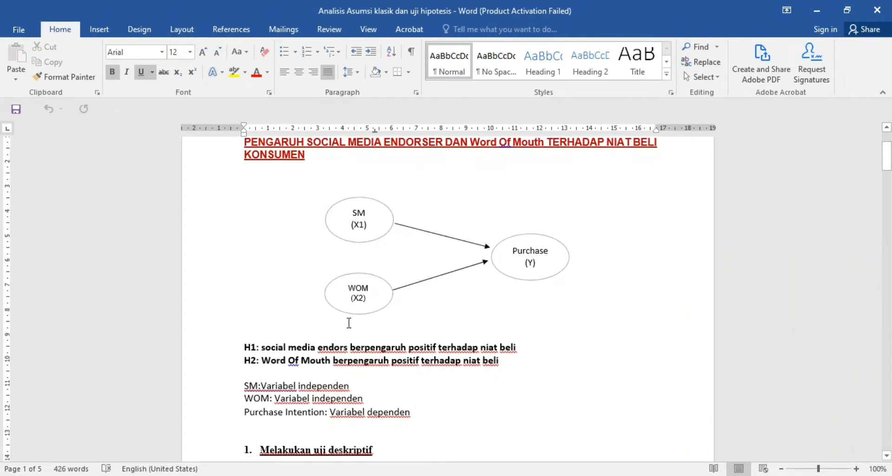
{"action": "scroll", "coordinate": [337, 382], "scroll_direction": "down", "scroll_amount": 4}
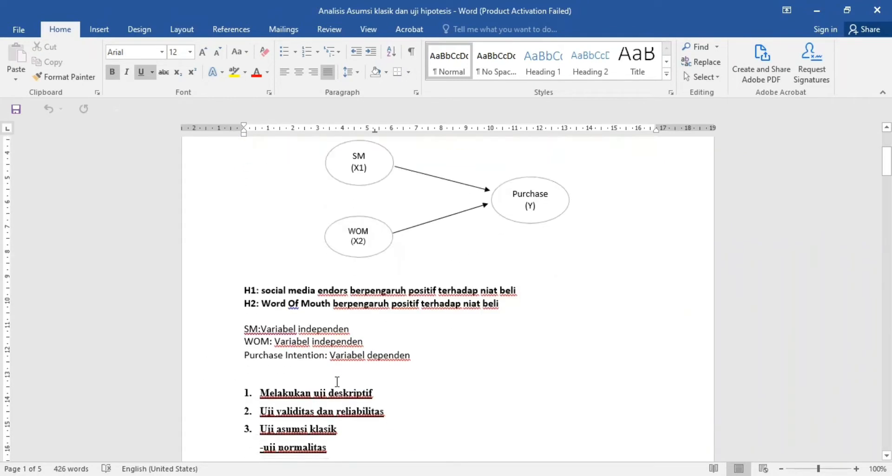
{"action": "scroll", "coordinate": [337, 382], "scroll_direction": "down", "scroll_amount": 3}
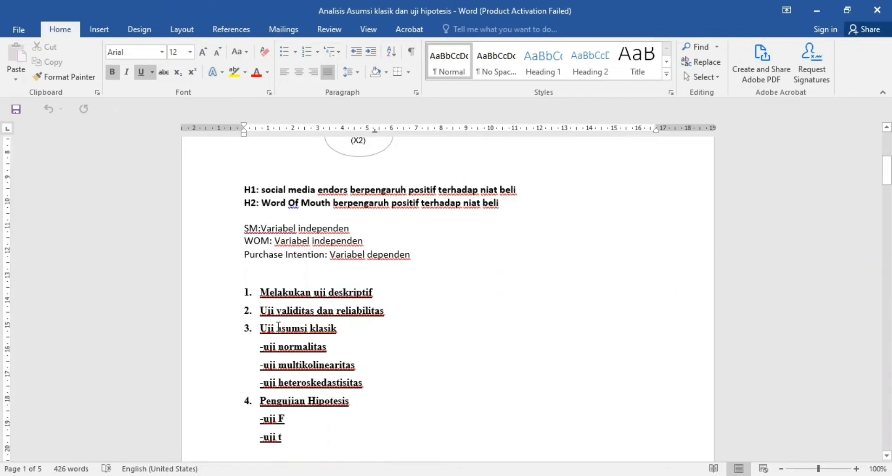
{"action": "left_click_drag", "start_coordinate": [262, 327], "coordinate": [355, 380]}
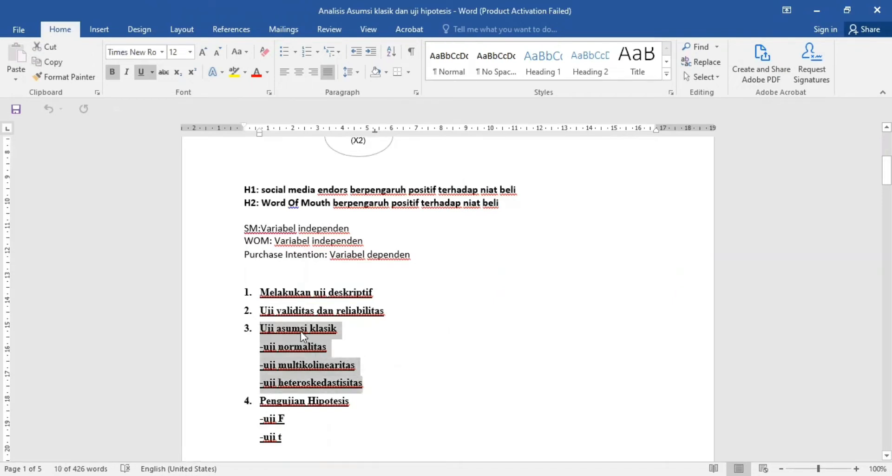
{"action": "left_click", "coordinate": [350, 327]}
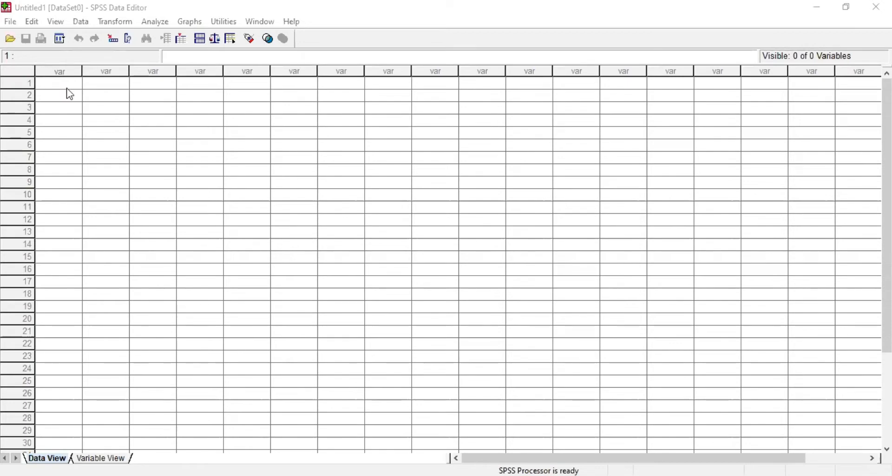
- In SPSS, start opening a data file and browse to D:\UNIVERSITAS JANABADRA\Bahan AJAR\Aplikasi Komputer
{"action": "left_click", "coordinate": [32, 39]}
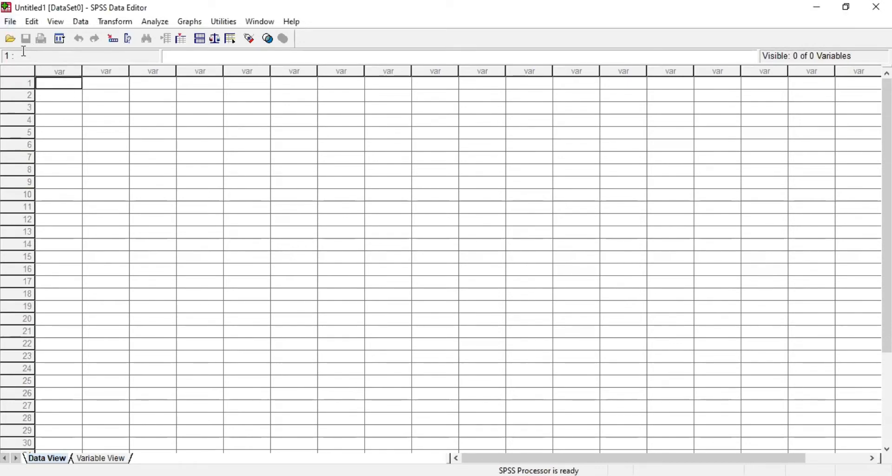
{"action": "left_click", "coordinate": [10, 22]}
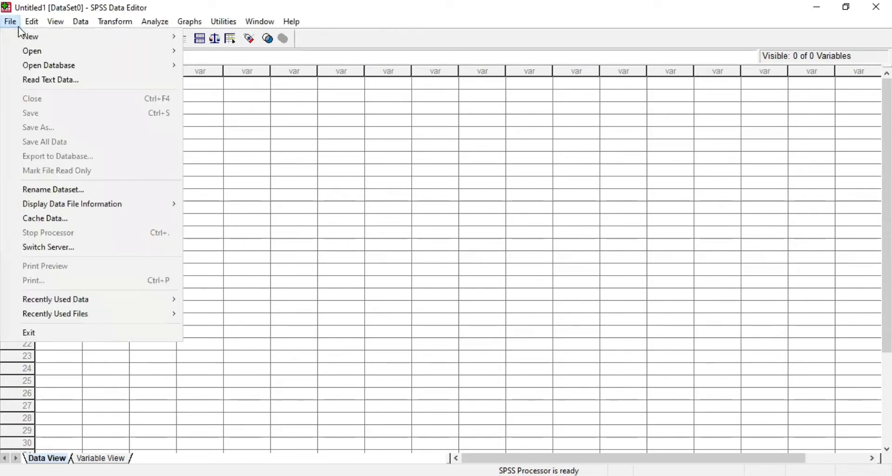
{"action": "mouse_move", "coordinate": [155, 51]}
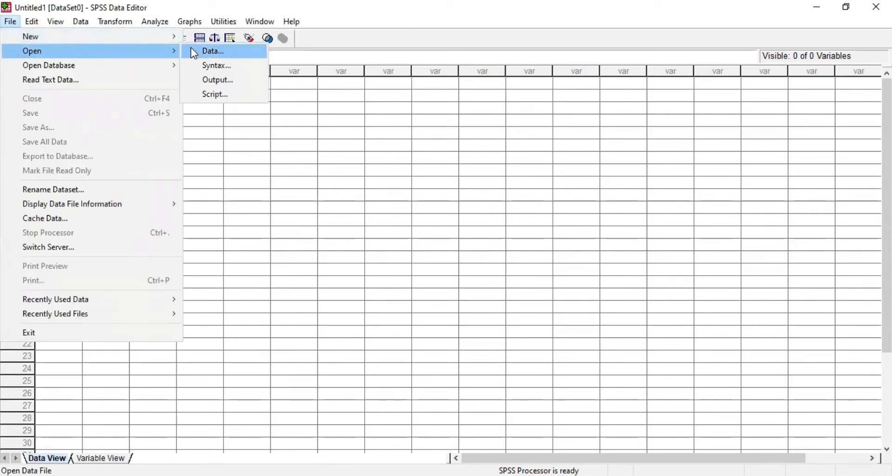
{"action": "left_click", "coordinate": [215, 52]}
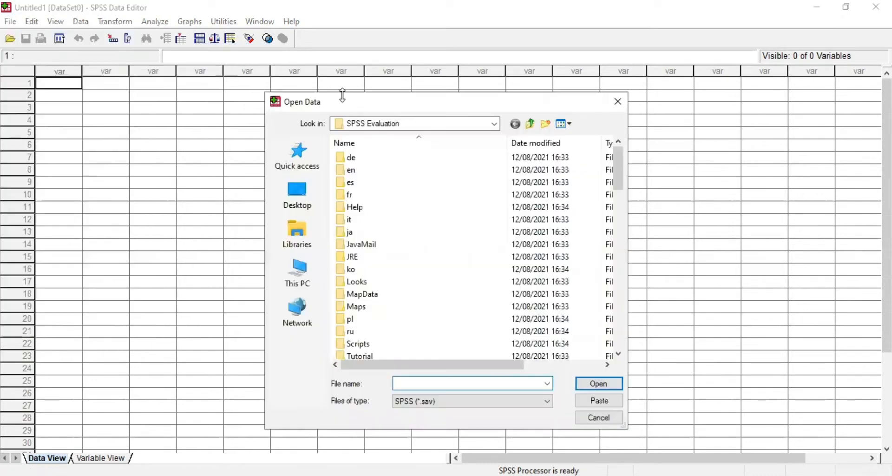
{"action": "left_click", "coordinate": [495, 124]}
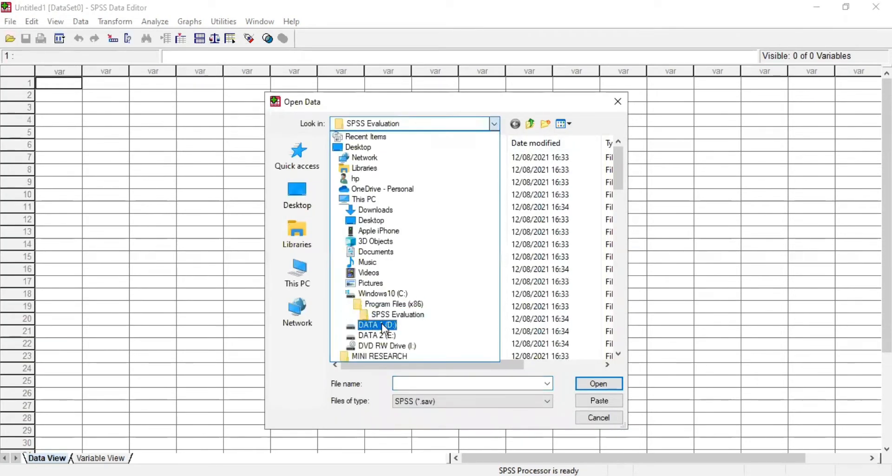
{"action": "left_click", "coordinate": [381, 325]}
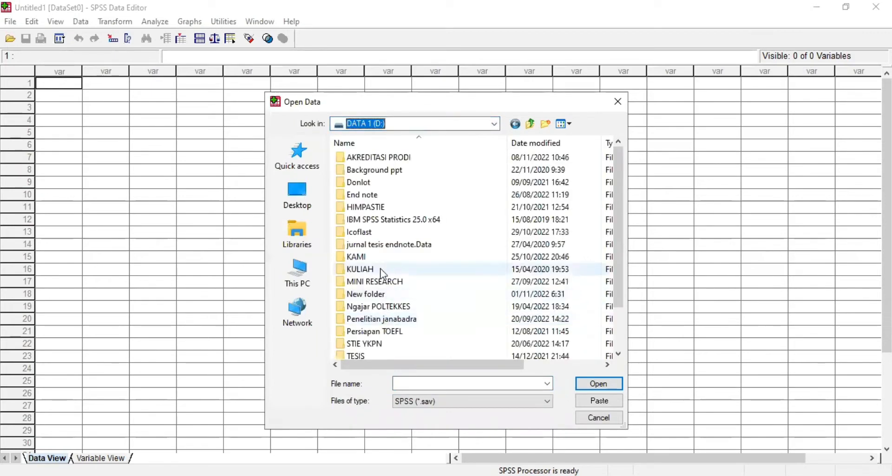
{"action": "scroll", "coordinate": [383, 279], "scroll_direction": "down", "scroll_amount": 2}
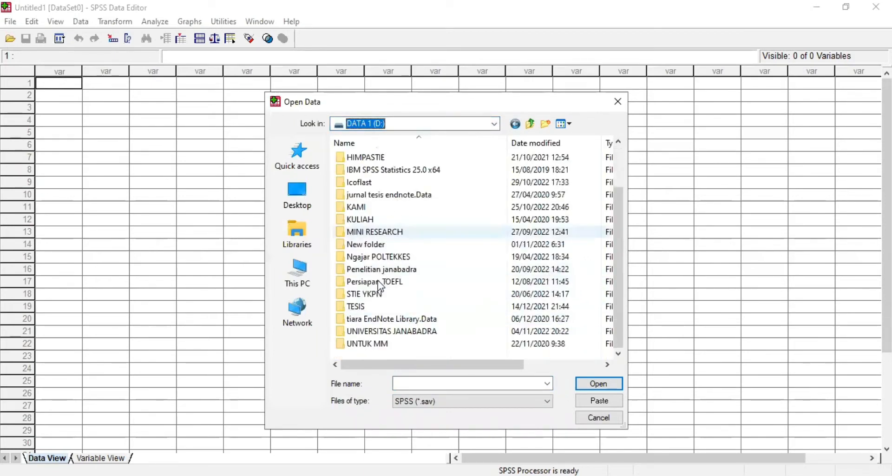
{"action": "left_click", "coordinate": [401, 332]}
{"action": "double_click", "coordinate": [401, 332]}
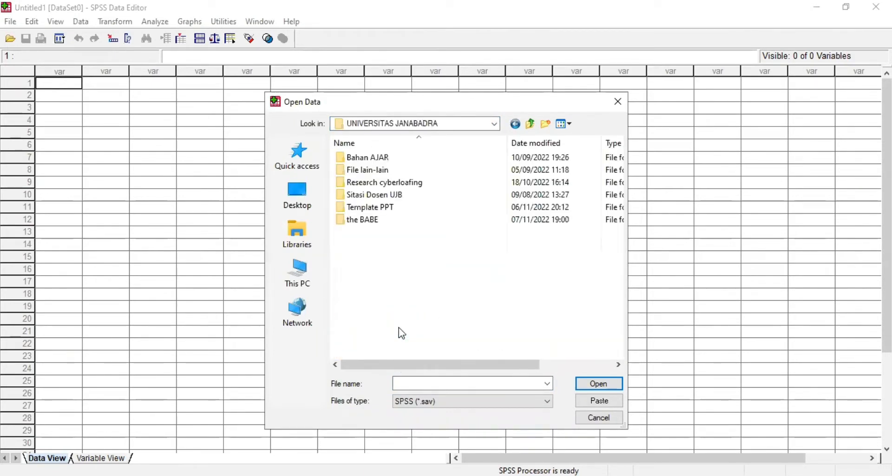
{"action": "double_click", "coordinate": [371, 160]}
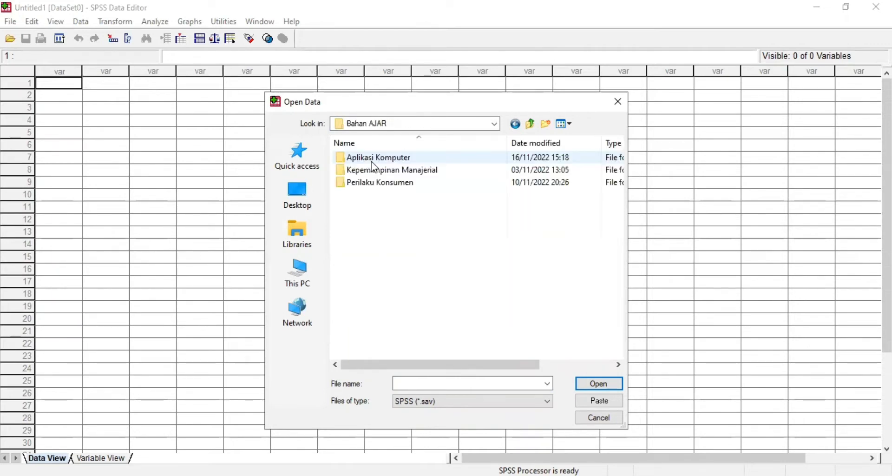
{"action": "double_click", "coordinate": [378, 158]}
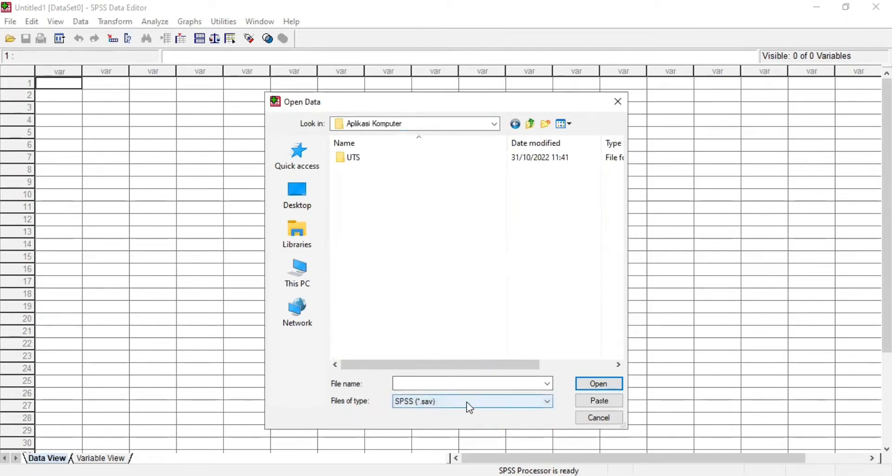
- Show Excel (*.xls) files in the folder and open the SKOR Kuesioner workbook
{"action": "left_click", "coordinate": [481, 401]}
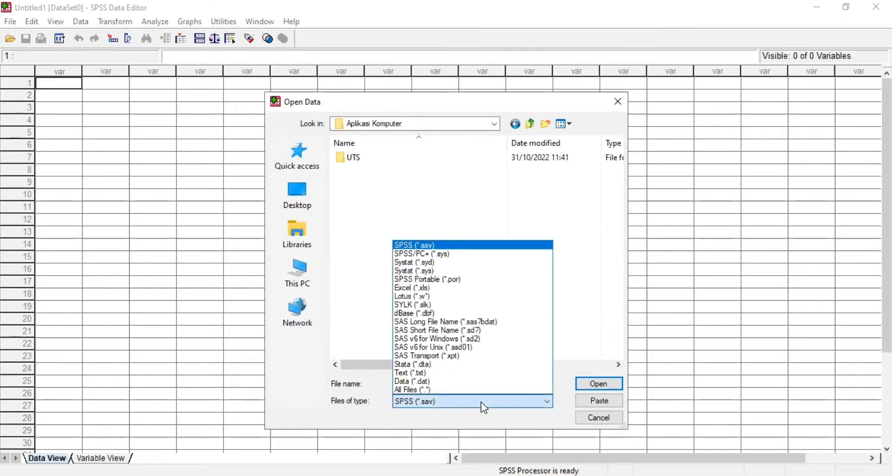
{"action": "left_click", "coordinate": [417, 290]}
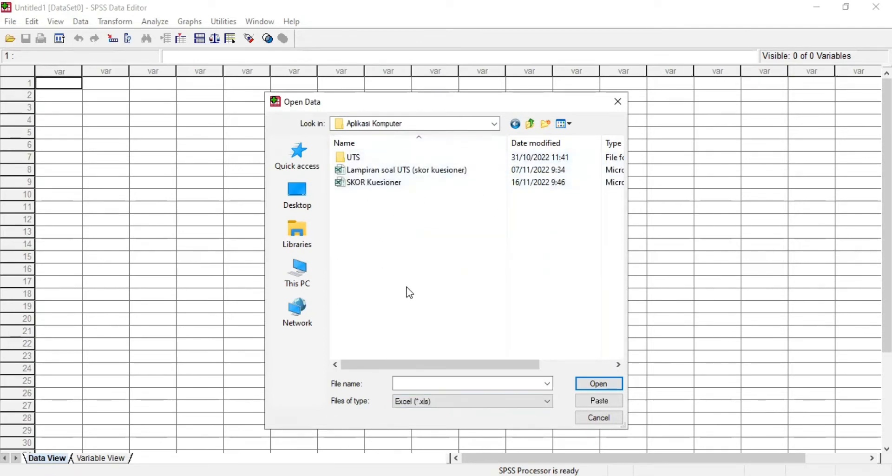
{"action": "left_click", "coordinate": [380, 185]}
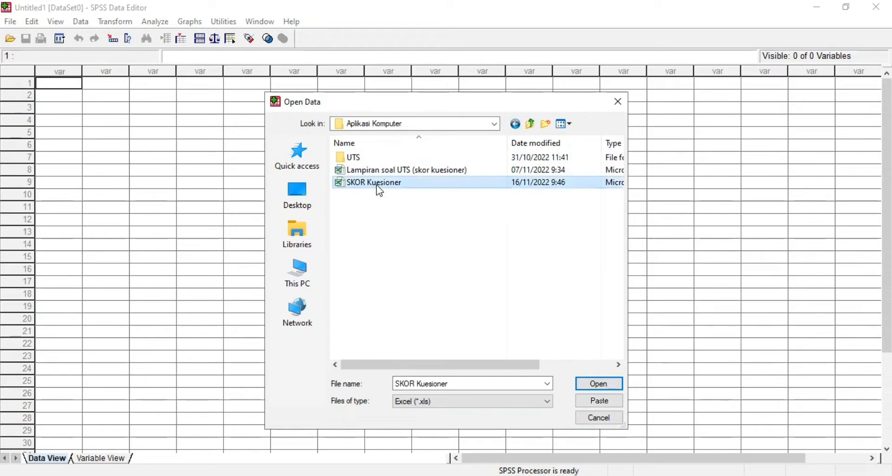
{"action": "double_click", "coordinate": [380, 187]}
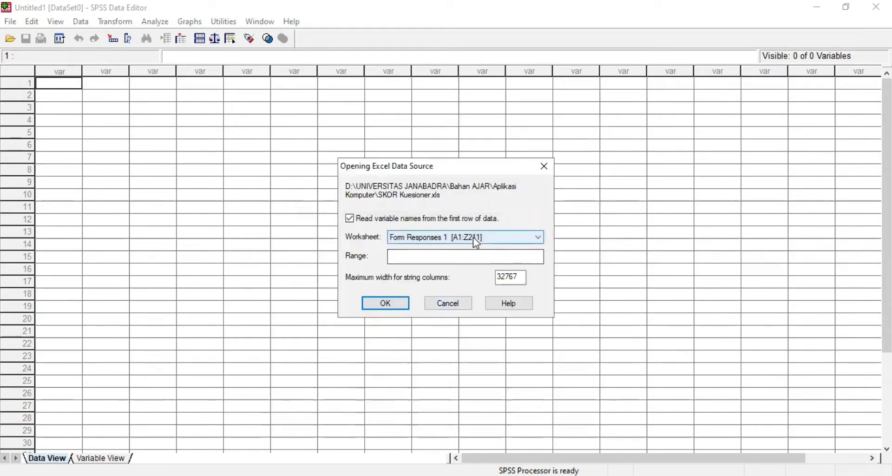
- Import worksheet Sheet1 of the workbook, reading variable names from the first row
{"action": "left_click", "coordinate": [473, 237]}
{"action": "left_click", "coordinate": [450, 258]}
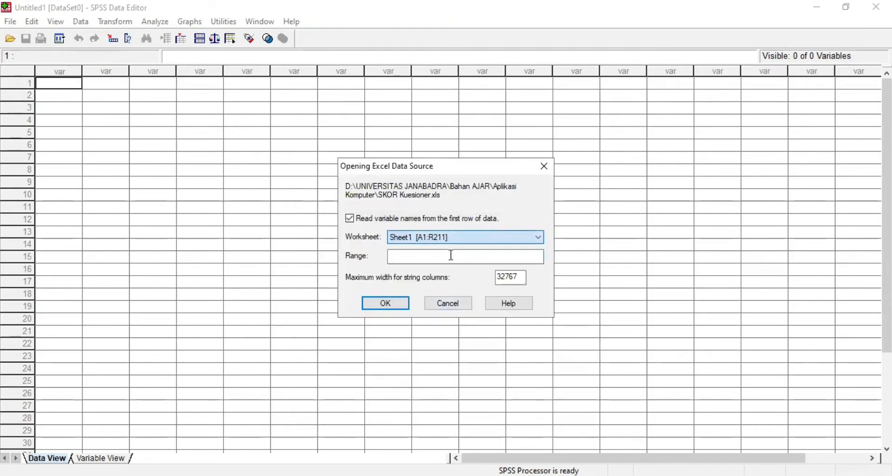
{"action": "left_click", "coordinate": [386, 305]}
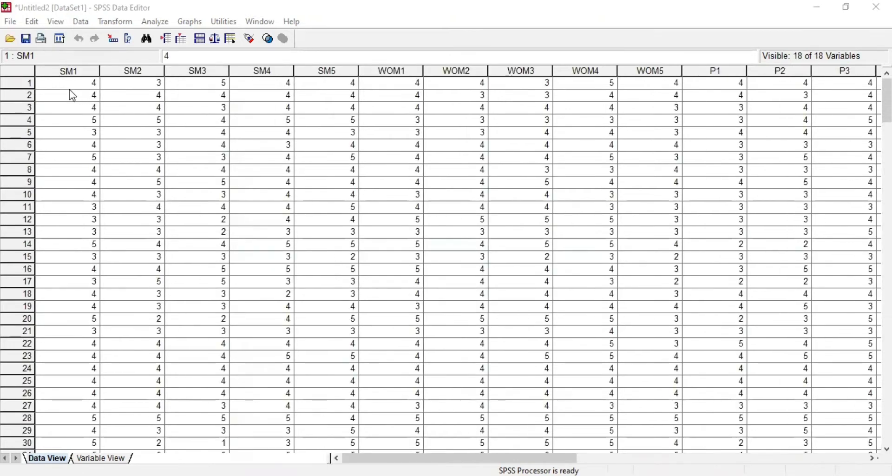
- Look across the imported questionnaire item columns from SM1 through P5 to the total score columns
{"action": "left_click", "coordinate": [69, 90]}
{"action": "key", "text": "Right"}
{"action": "key", "text": "Right"}
{"action": "key", "text": "Right"}
{"action": "key", "text": "Right"}
{"action": "key", "text": "Right"}
{"action": "key", "text": "Right"}
{"action": "key", "text": "Right"}
{"action": "key", "text": "Right"}
{"action": "key", "text": "Right"}
{"action": "key", "text": "Right"}
{"action": "key", "text": "Right"}
{"action": "key", "text": "Right"}
{"action": "key", "text": "Right"}
{"action": "key", "text": "Right"}
{"action": "key", "text": "Right"}
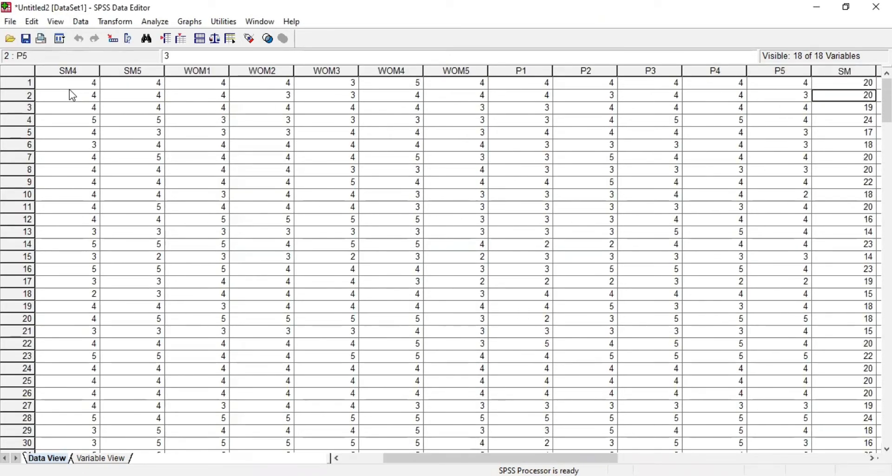
{"action": "key", "text": "Right"}
{"action": "key", "text": "Right"}
{"action": "key", "text": "Right"}
{"action": "key", "text": "Right"}
{"action": "key", "text": "Right"}
{"action": "key", "text": "Right"}
- Examine the total score columns SM, WOM and P, and return to the first case's SM1 value
{"action": "left_click", "coordinate": [529, 85]}
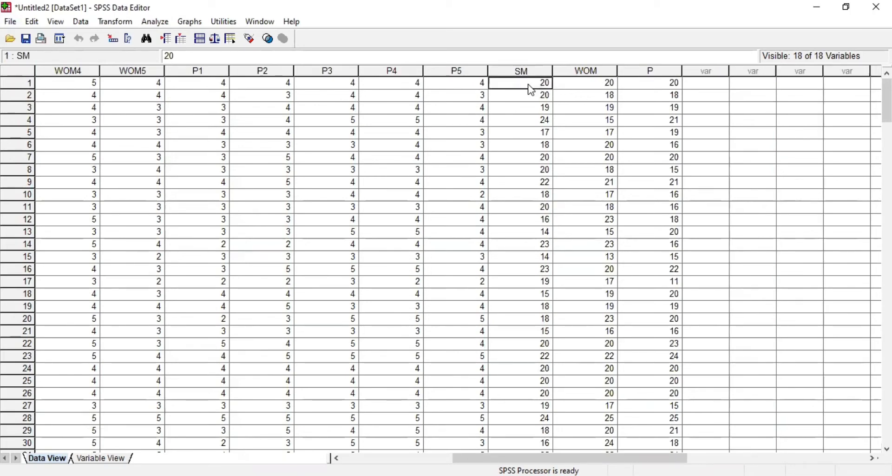
{"action": "key", "text": "Right"}
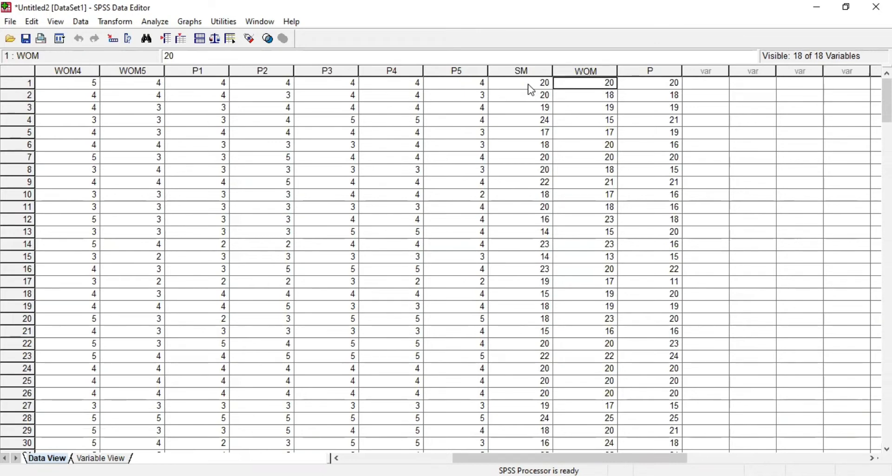
{"action": "key", "text": "Right"}
{"action": "key", "text": "Left"}
{"action": "key", "text": "Left"}
{"action": "key", "text": "Right"}
{"action": "key", "text": "Right"}
{"action": "key", "text": "Right"}
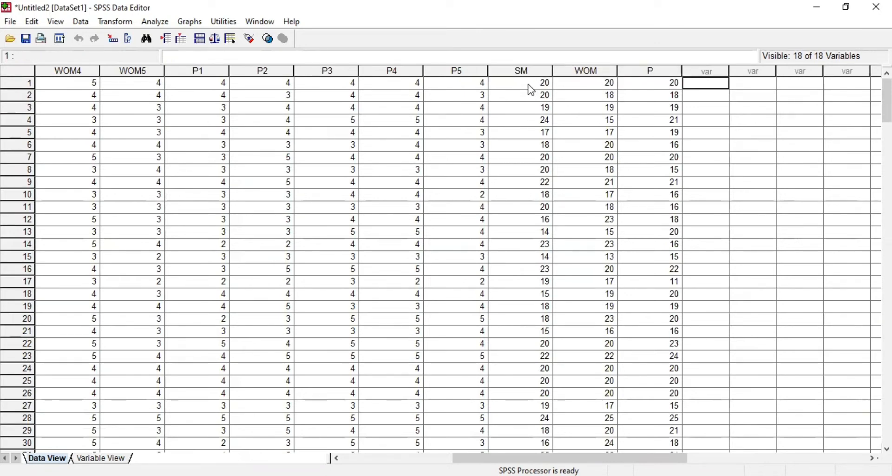
{"action": "key", "text": "Left"}
{"action": "key", "text": "Left"}
{"action": "key", "text": "Left"}
{"action": "key", "text": "Left"}
{"action": "key", "text": "Left"}
{"action": "key", "text": "Left"}
{"action": "key", "text": "Left"}
{"action": "key", "text": "Left"}
{"action": "key", "text": "Left"}
{"action": "key", "text": "Left"}
{"action": "key", "text": "Left"}
{"action": "key", "text": "Left"}
{"action": "key", "text": "Left"}
{"action": "key", "text": "Left"}
{"action": "key", "text": "Left"}
{"action": "key", "text": "Left"}
{"action": "key", "text": "Left"}
{"action": "key", "text": "Left"}
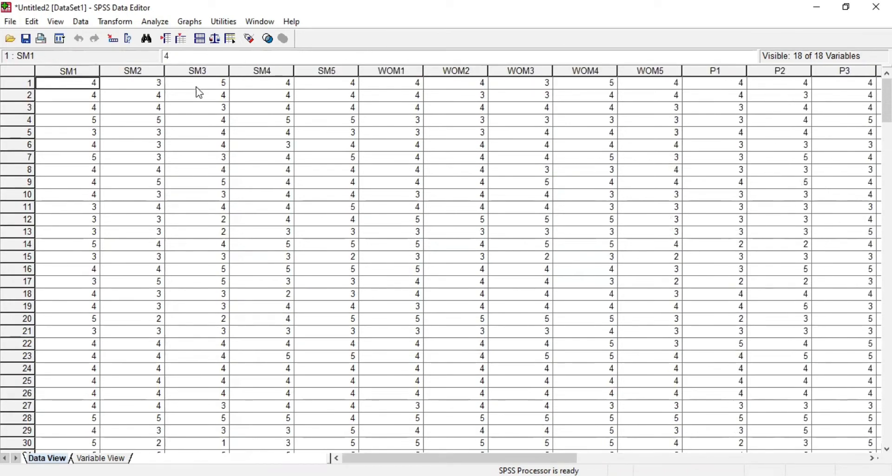
- Start a linear regression analysis and assign the total score P as the dependent variable
{"action": "left_click", "coordinate": [155, 23]}
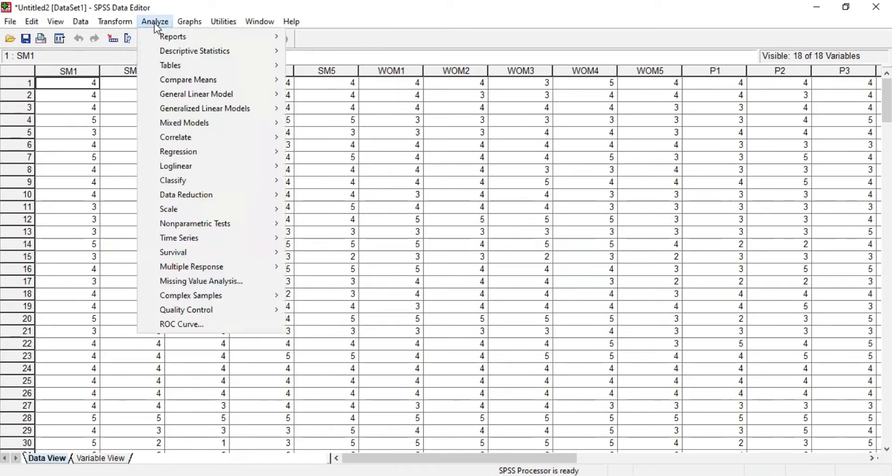
{"action": "mouse_move", "coordinate": [222, 155]}
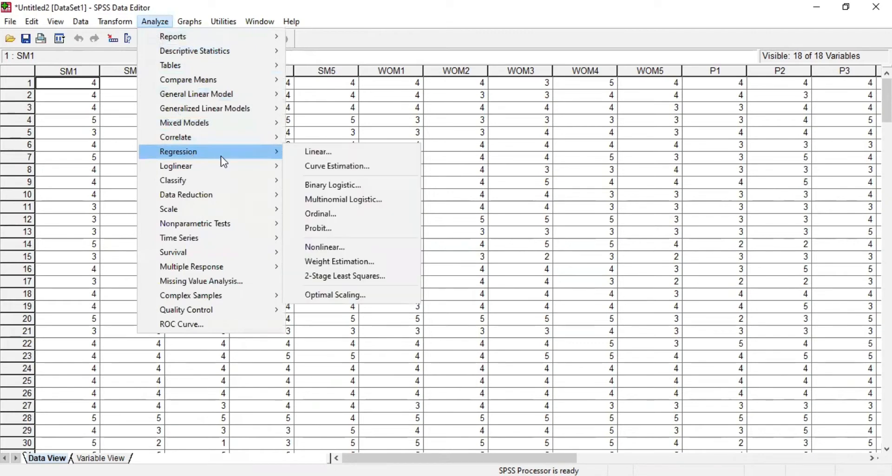
{"action": "left_click", "coordinate": [324, 154]}
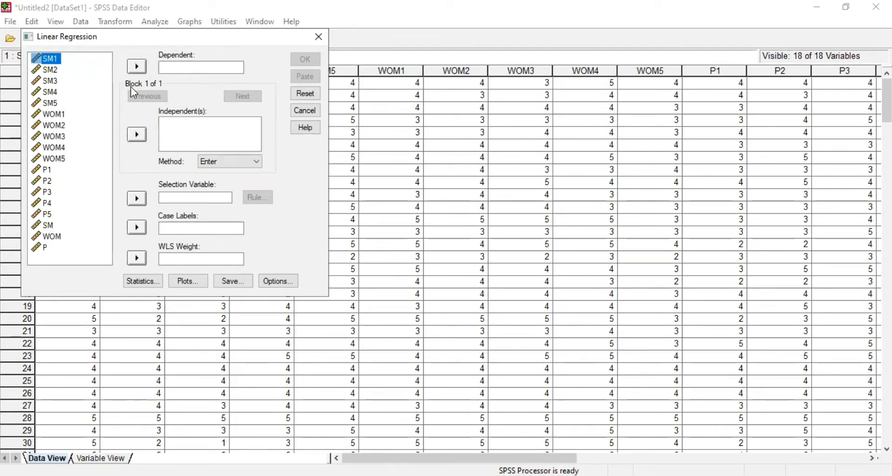
{"action": "left_click", "coordinate": [45, 249]}
{"action": "left_click", "coordinate": [139, 70]}
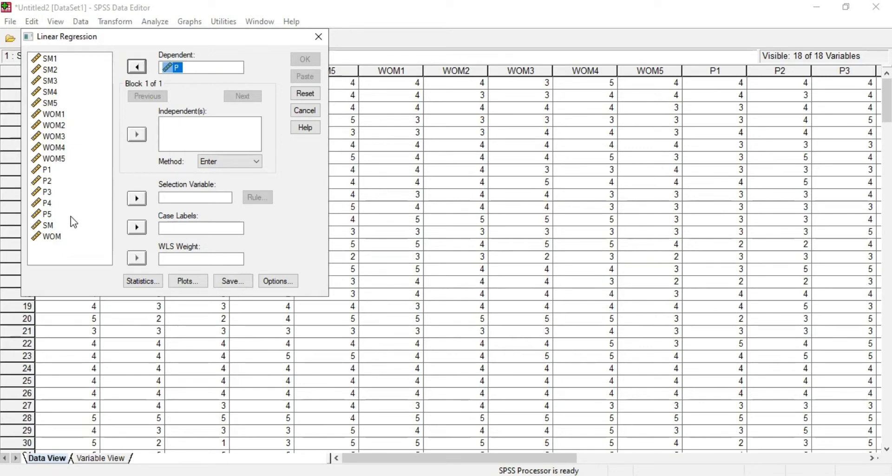
- Assign the total scores SM and WOM as the independent variables of the regression
{"action": "left_click", "coordinate": [49, 227]}
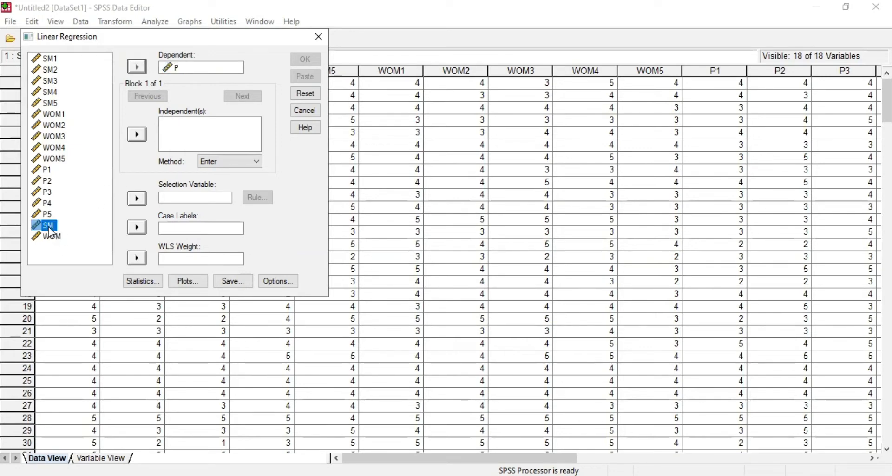
{"action": "left_click", "coordinate": [137, 134]}
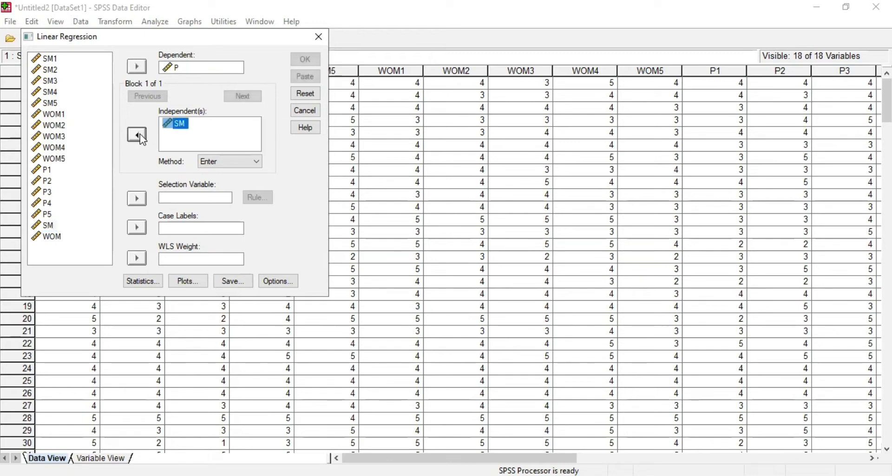
{"action": "left_click", "coordinate": [54, 237]}
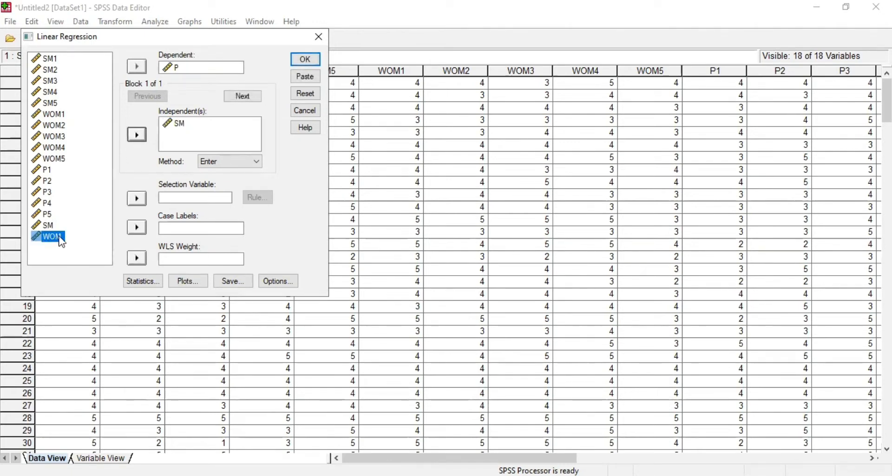
{"action": "left_click", "coordinate": [136, 137]}
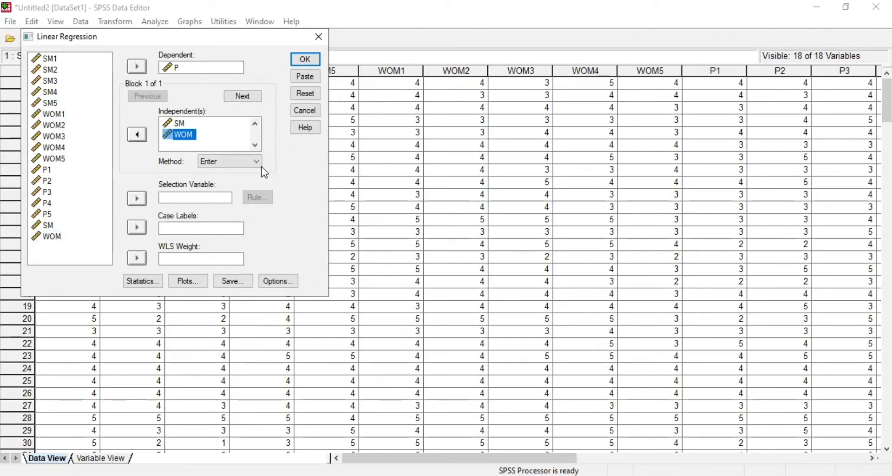
- Include collinearity diagnostics in the regression statistics
{"action": "left_click", "coordinate": [144, 283]}
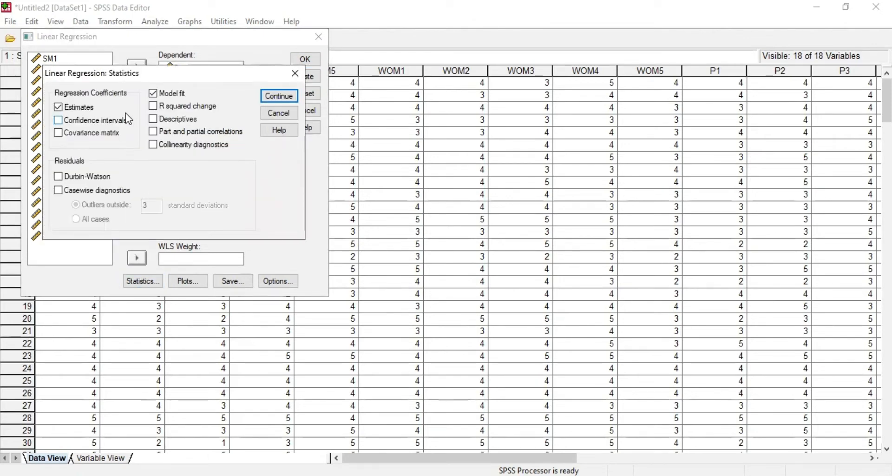
{"action": "left_click", "coordinate": [154, 147]}
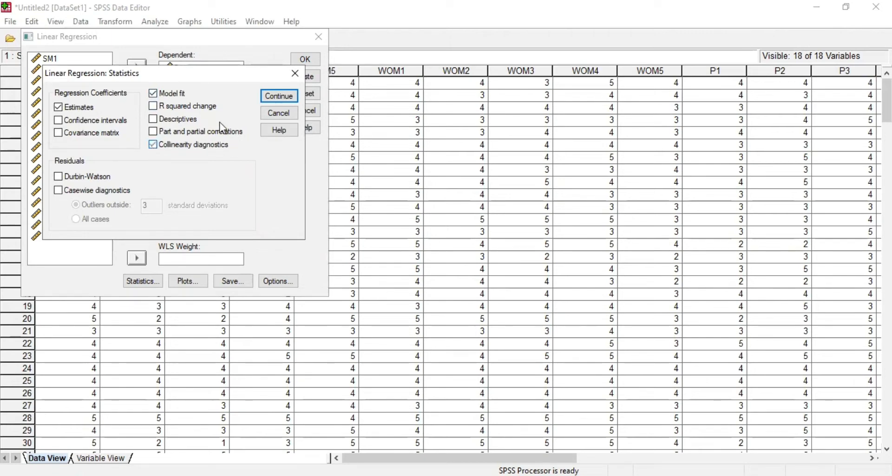
{"action": "left_click", "coordinate": [279, 97]}
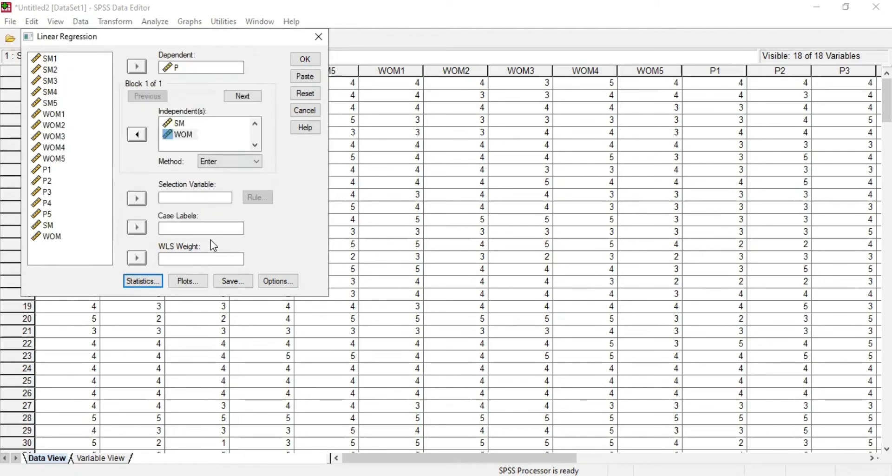
- Set up the residual scatterplot with *ZPRED on X and *SRESID on Y, and include a histogram of standardized residuals
{"action": "left_click", "coordinate": [188, 279]}
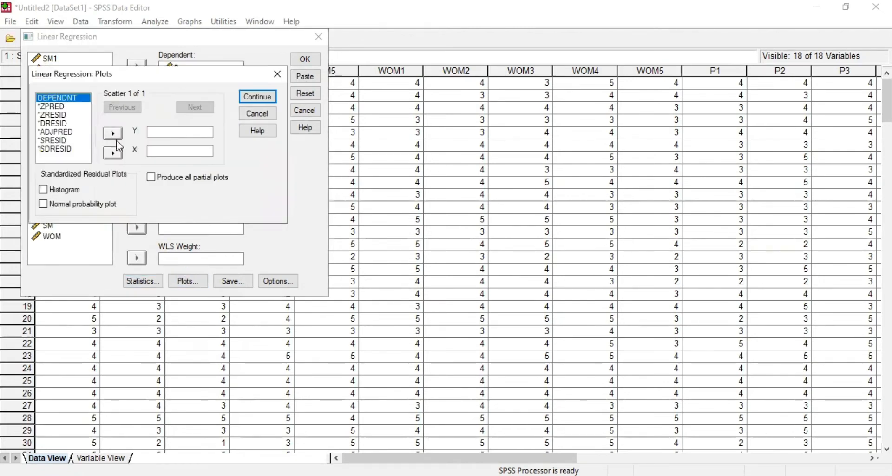
{"action": "left_click", "coordinate": [55, 107]}
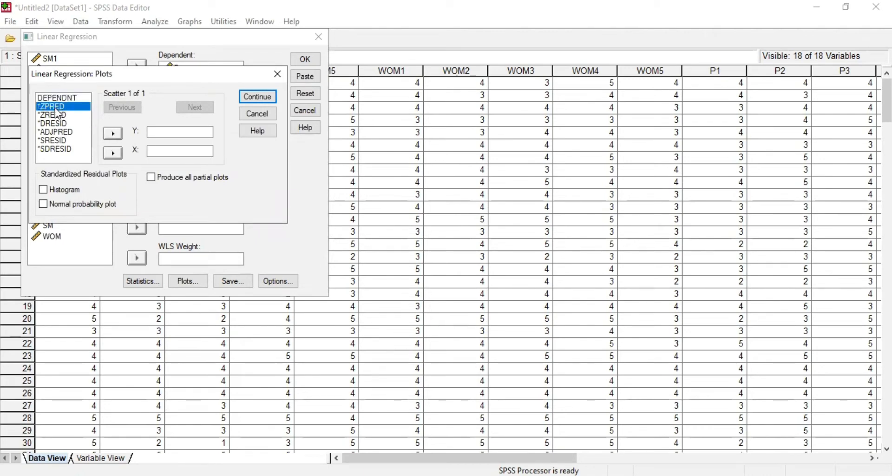
{"action": "left_click", "coordinate": [114, 153]}
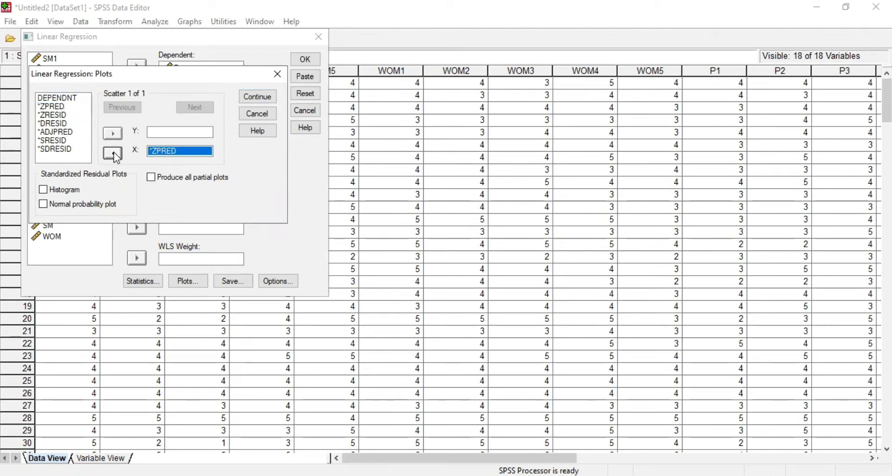
{"action": "left_click", "coordinate": [55, 140]}
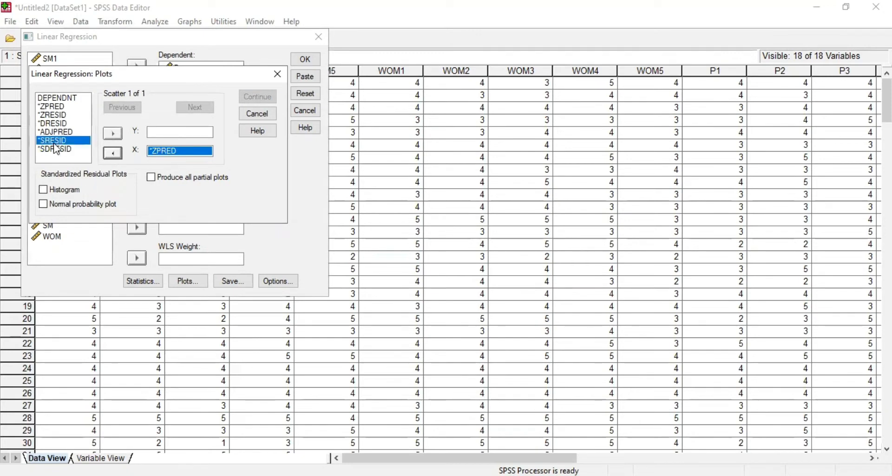
{"action": "left_click", "coordinate": [112, 134]}
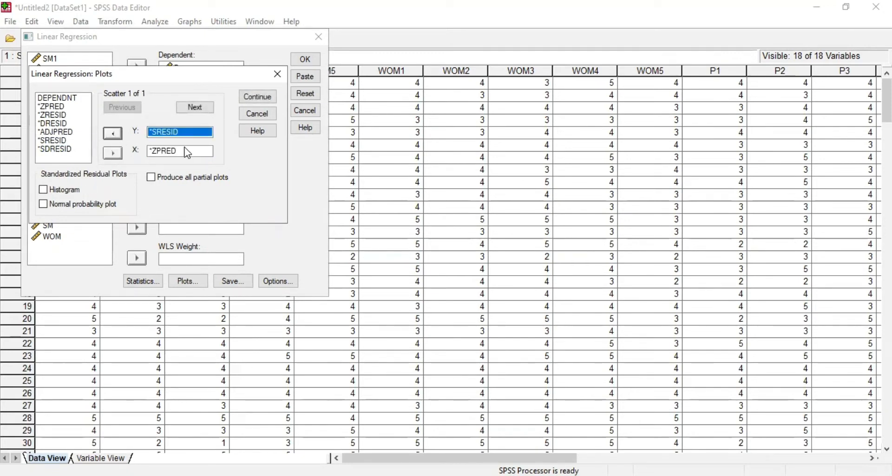
{"action": "left_click", "coordinate": [45, 193]}
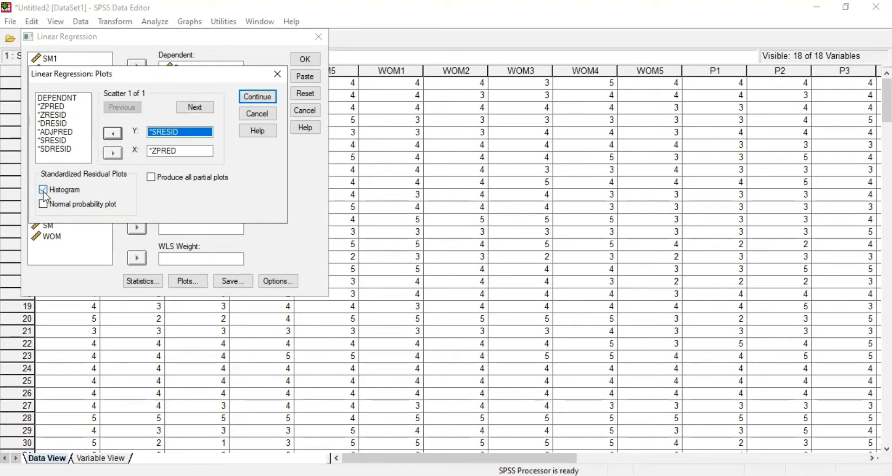
{"action": "left_click", "coordinate": [261, 97]}
- Save the unstandardized residuals as a new variable and run the regression
{"action": "left_click", "coordinate": [232, 281]}
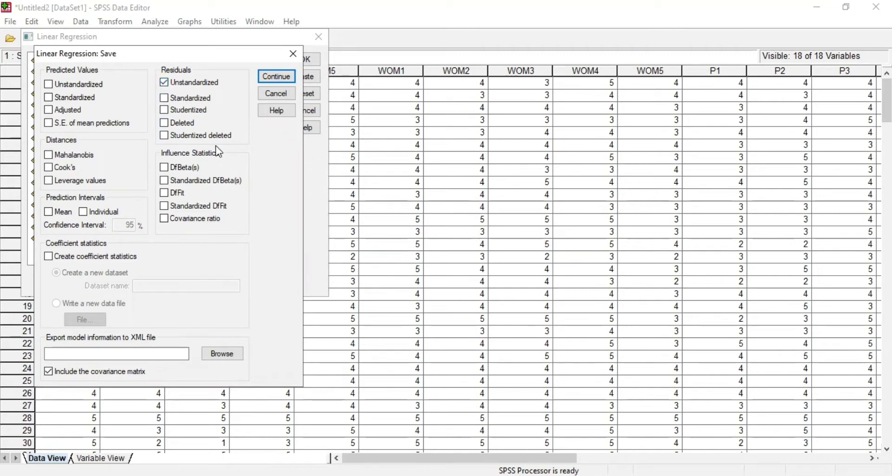
{"action": "left_click", "coordinate": [277, 77]}
{"action": "left_click", "coordinate": [308, 65]}
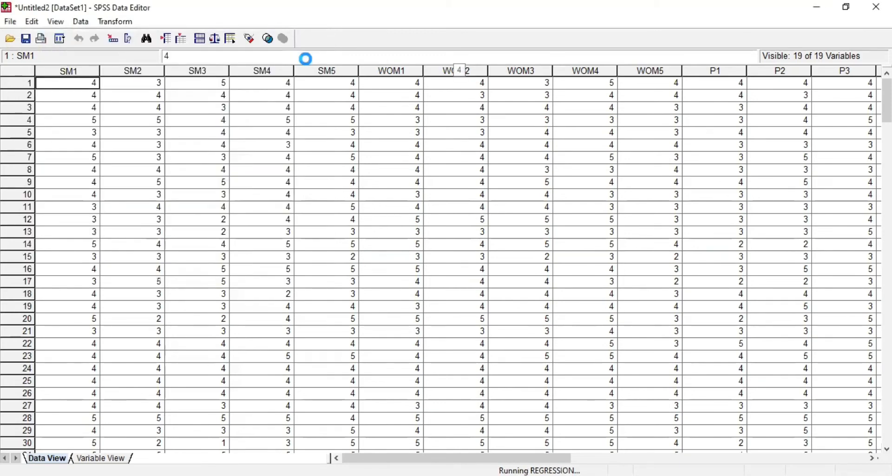
- Look through the regression output from the model tables to the residual histogram, and return to the Coefficients table
{"action": "scroll", "coordinate": [306, 275], "scroll_direction": "down", "scroll_amount": 5}
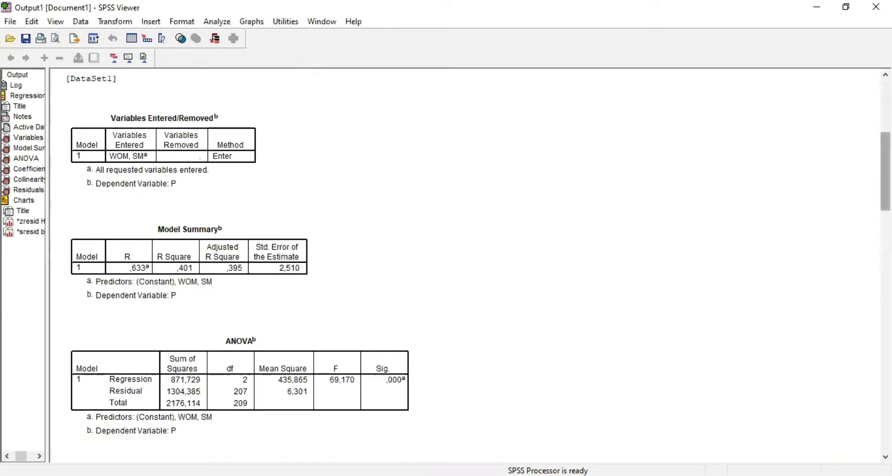
{"action": "scroll", "coordinate": [469, 265], "scroll_direction": "down", "scroll_amount": 8}
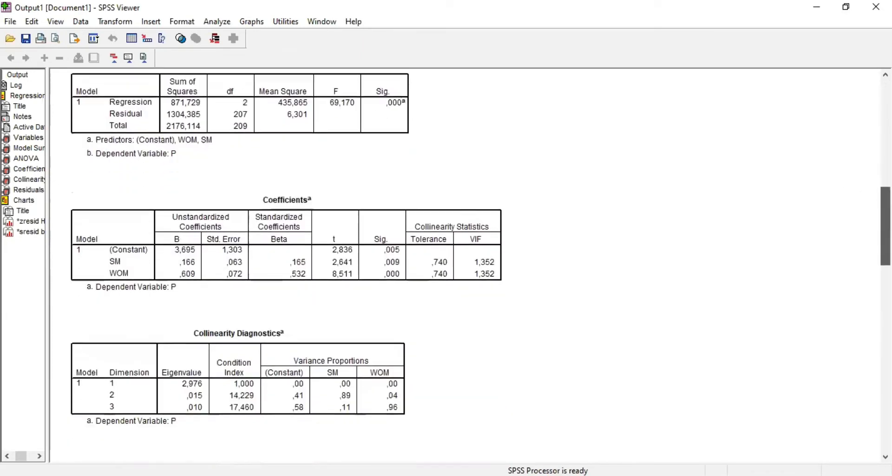
{"action": "scroll", "coordinate": [478, 265], "scroll_direction": "down", "scroll_amount": 3}
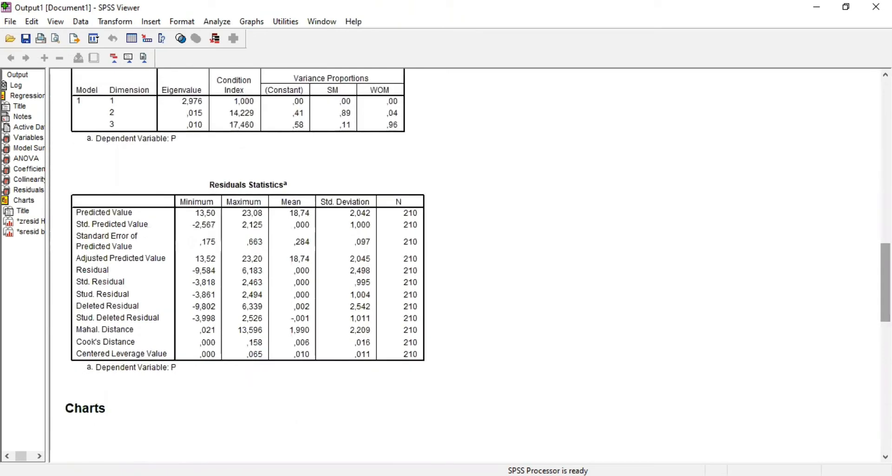
{"action": "scroll", "coordinate": [469, 265], "scroll_direction": "down", "scroll_amount": 8}
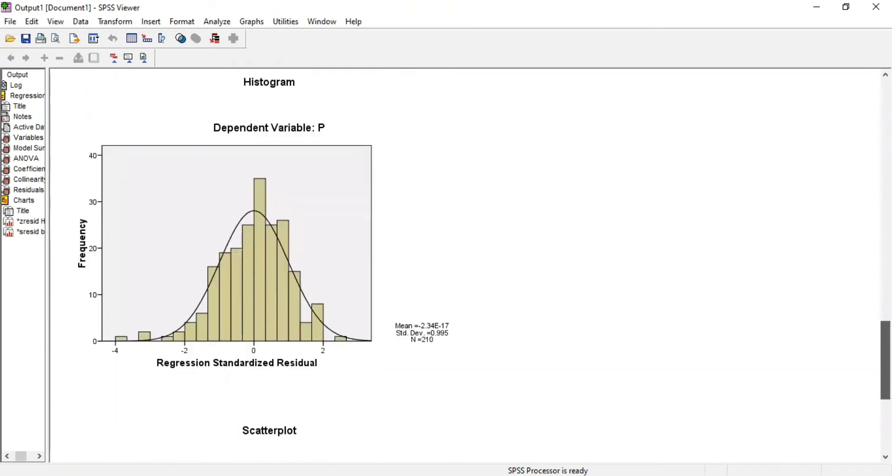
{"action": "scroll", "coordinate": [469, 264], "scroll_direction": "up", "scroll_amount": 5}
{"action": "scroll", "coordinate": [469, 265], "scroll_direction": "up", "scroll_amount": 6}
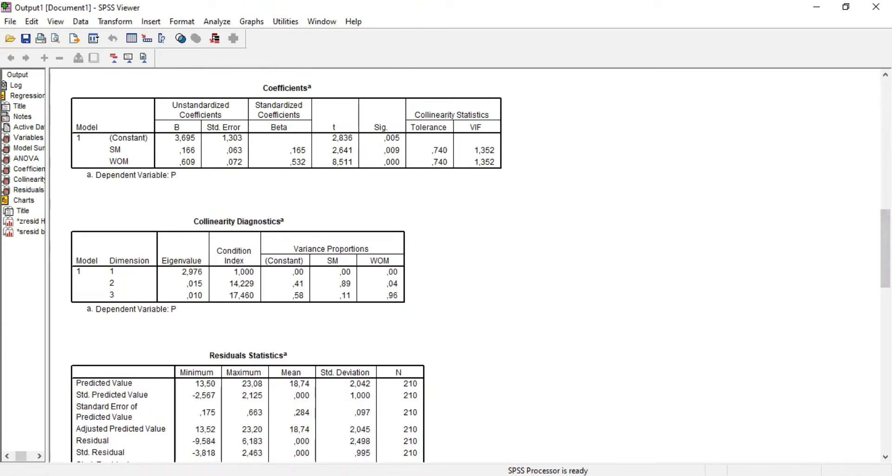
- Return to the data set and examine the saved residual column RES_1 beside the total score P
{"action": "key", "text": "alt+Tab"}
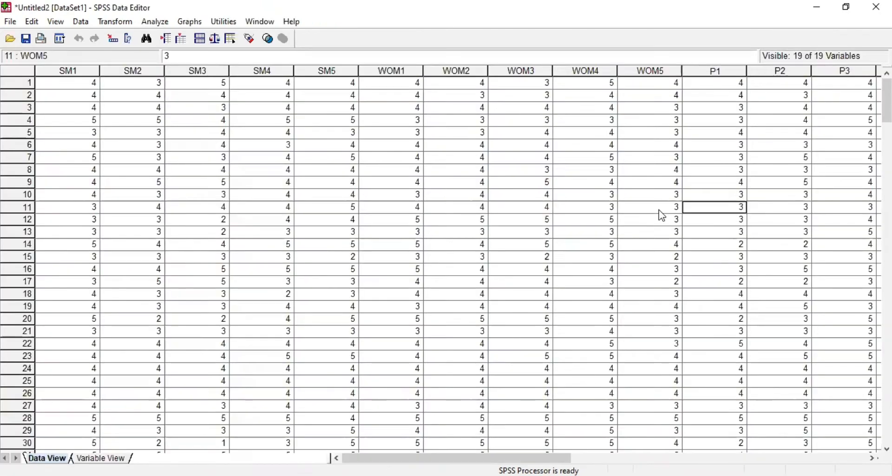
{"action": "key", "text": "Right"}
{"action": "key", "text": "Right"}
{"action": "key", "text": "Right"}
{"action": "key", "text": "Right"}
{"action": "key", "text": "Right"}
{"action": "key", "text": "Right"}
{"action": "key", "text": "Right"}
{"action": "key", "text": "Right"}
{"action": "key", "text": "Right"}
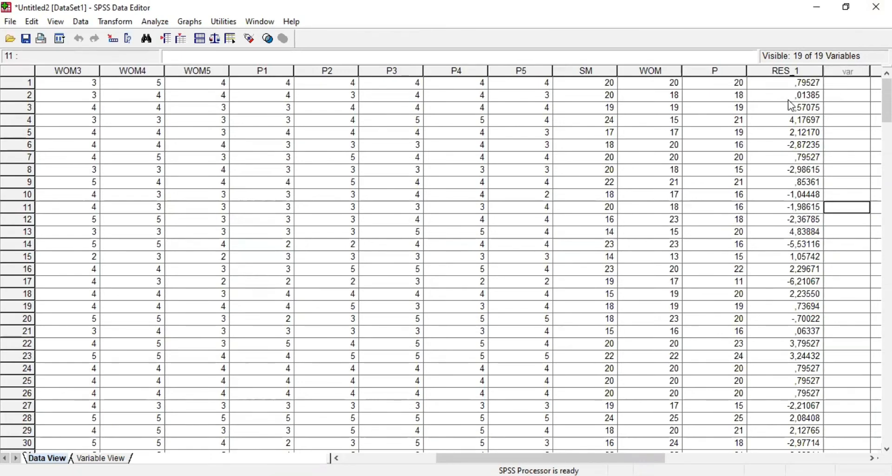
{"action": "left_click", "coordinate": [788, 72]}
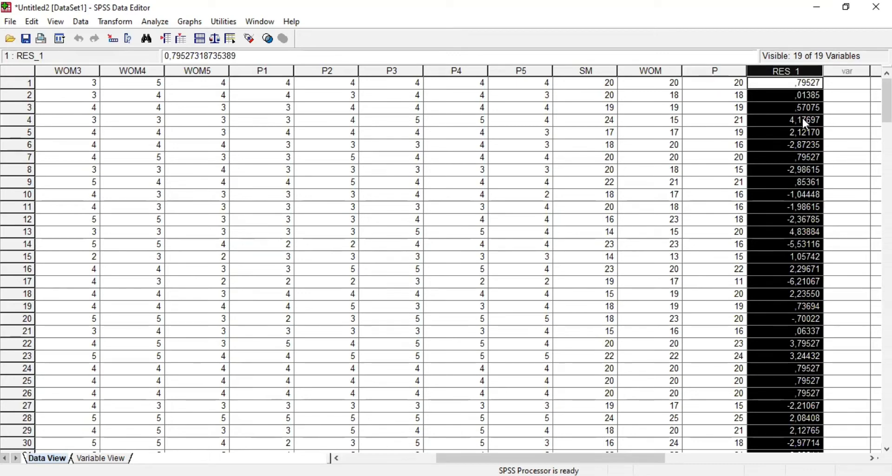
{"action": "left_click", "coordinate": [798, 148]}
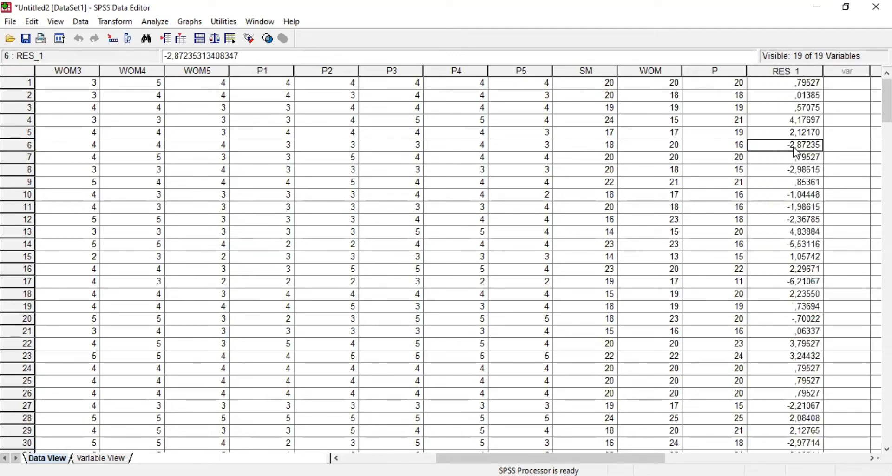
{"action": "left_click", "coordinate": [776, 86]}
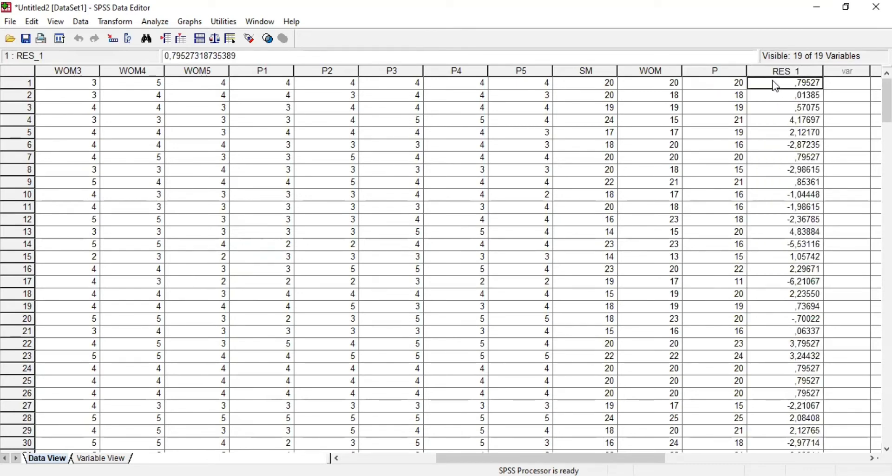
- Run a one-sample Kolmogorov-Smirnov test on the unstandardized residual with the normal test distribution
{"action": "left_click", "coordinate": [158, 23]}
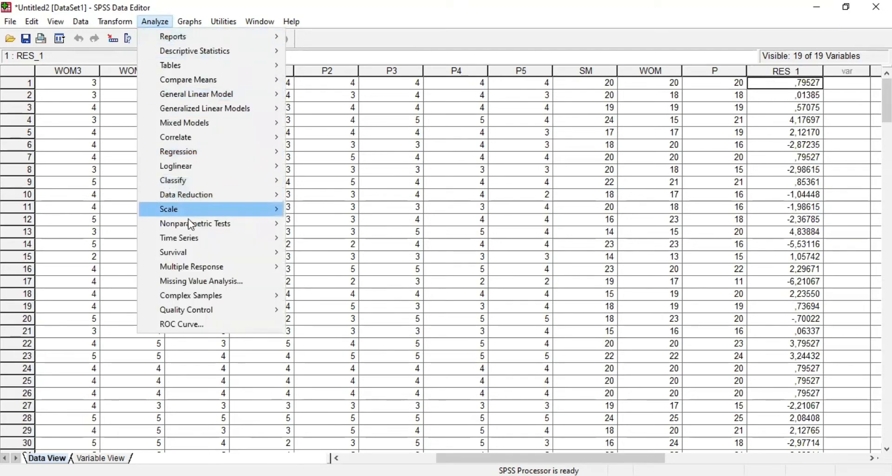
{"action": "mouse_move", "coordinate": [230, 223]}
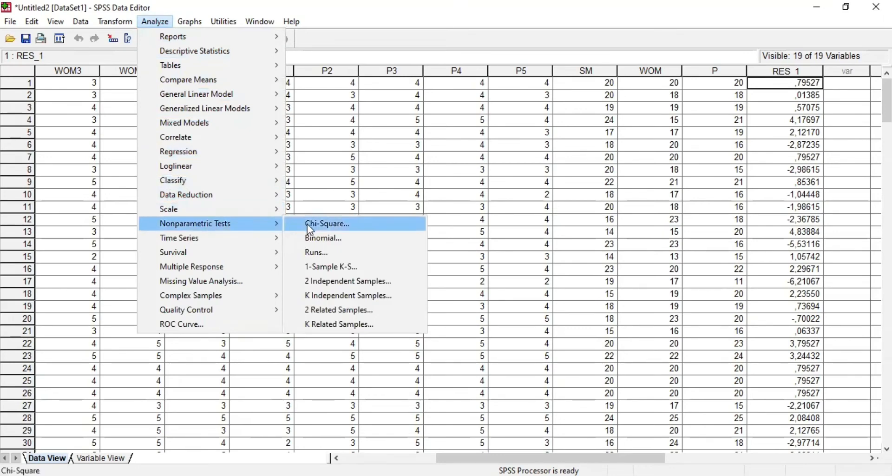
{"action": "left_click", "coordinate": [321, 270]}
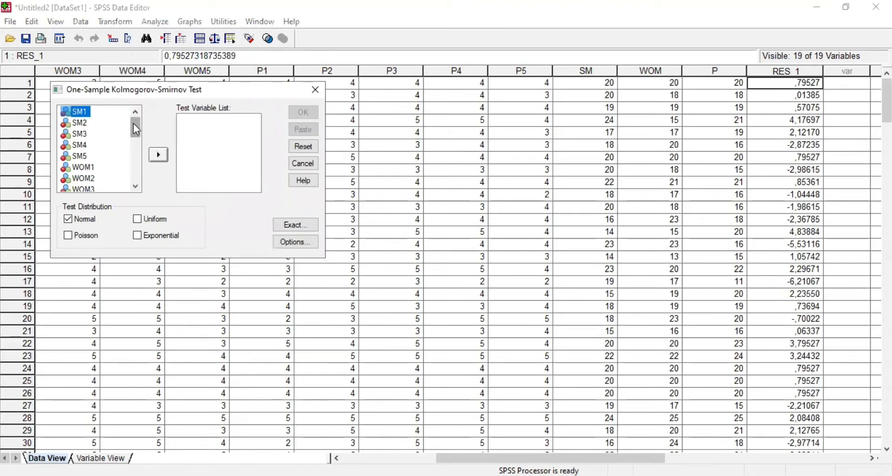
{"action": "left_click_drag", "start_coordinate": [136, 130], "coordinate": [133, 176]}
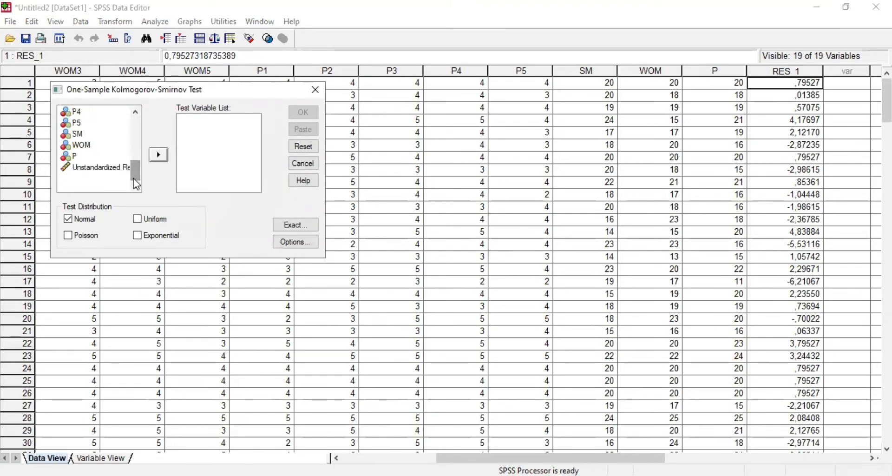
{"action": "left_click", "coordinate": [110, 174]}
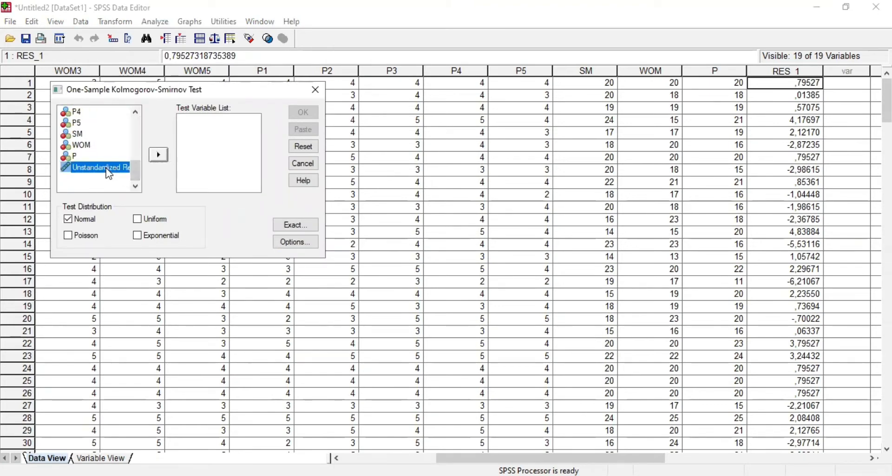
{"action": "left_click", "coordinate": [159, 155]}
{"action": "left_click", "coordinate": [219, 158]}
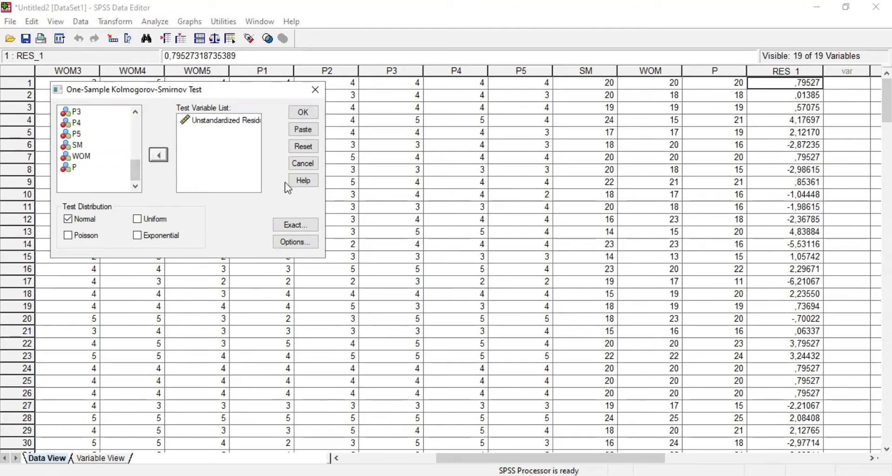
{"action": "left_click", "coordinate": [305, 113]}
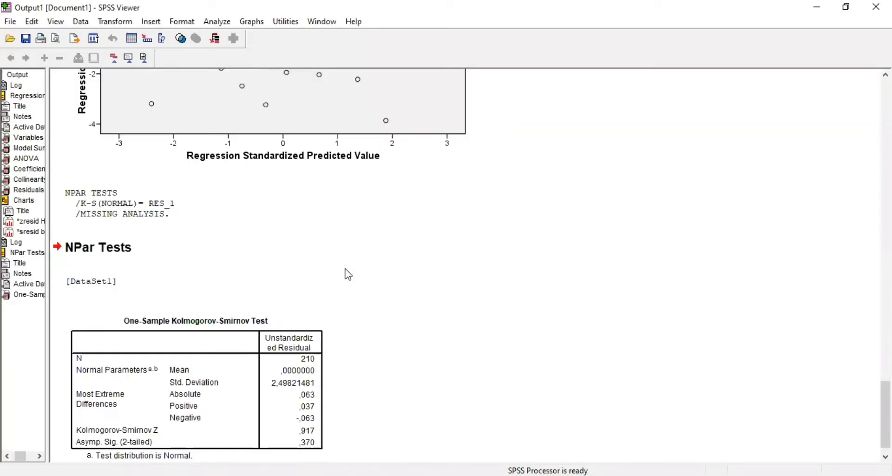
- Examine the One-Sample Kolmogorov-Smirnov Test table, then go back to the regression's Model Summary, ANOVA and Coefficients tables
{"action": "left_click", "coordinate": [149, 334]}
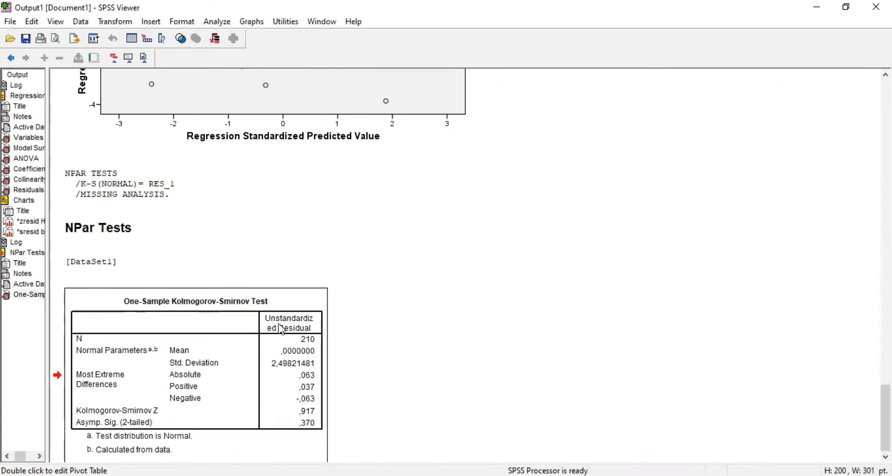
{"action": "scroll", "coordinate": [277, 225], "scroll_direction": "up", "scroll_amount": 20}
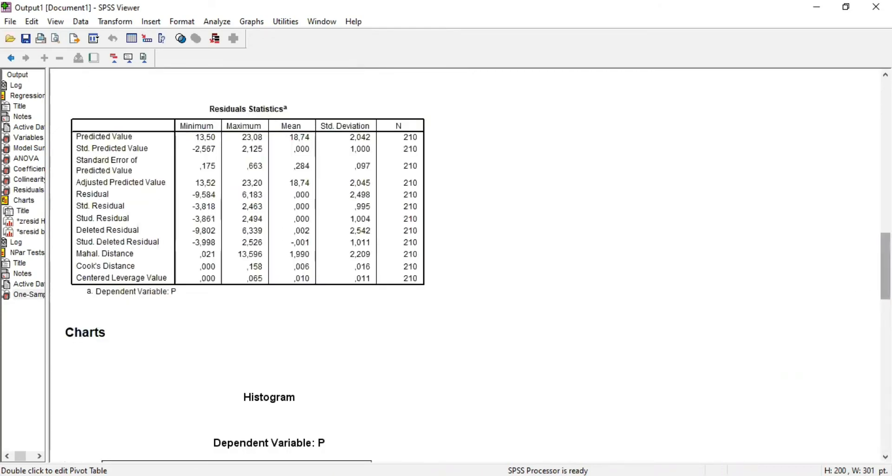
{"action": "left_click_drag", "start_coordinate": [885, 285], "coordinate": [885, 197]}
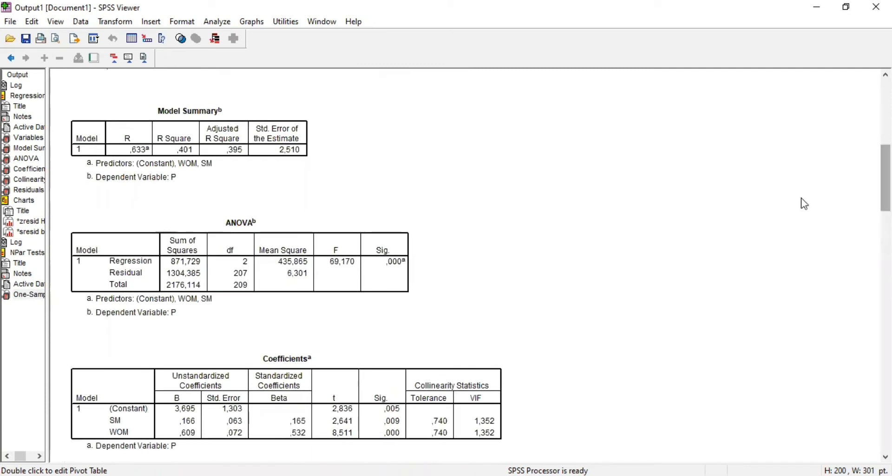
- Examine the Coefficients table's collinearity statistics, the residual scatterplot and the residual histogram in the regression output
{"action": "left_click", "coordinate": [300, 379]}
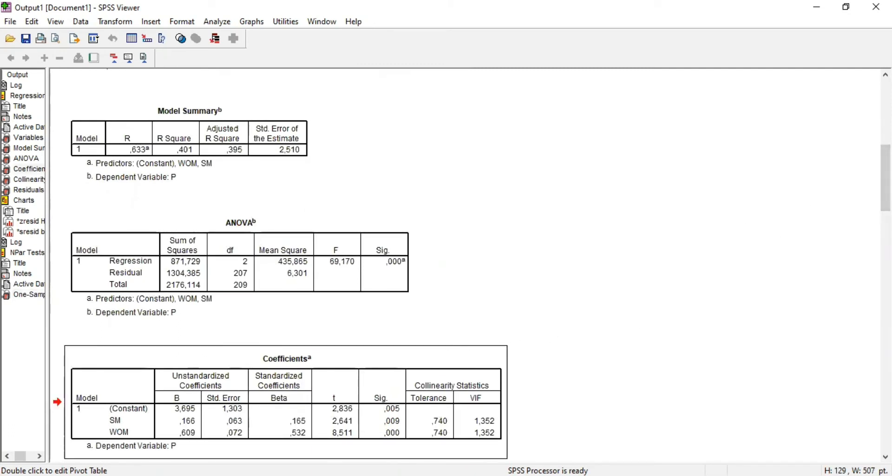
{"action": "left_click_drag", "start_coordinate": [885, 178], "coordinate": [885, 295]}
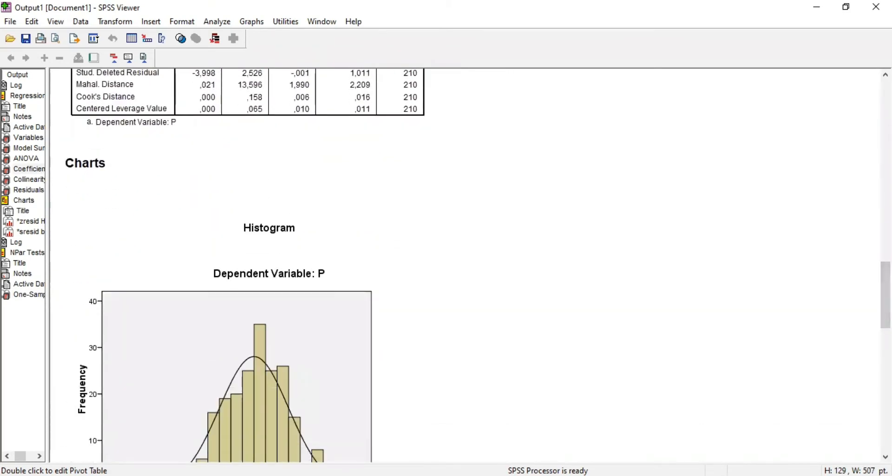
{"action": "left_click_drag", "start_coordinate": [885, 294], "coordinate": [885, 372]}
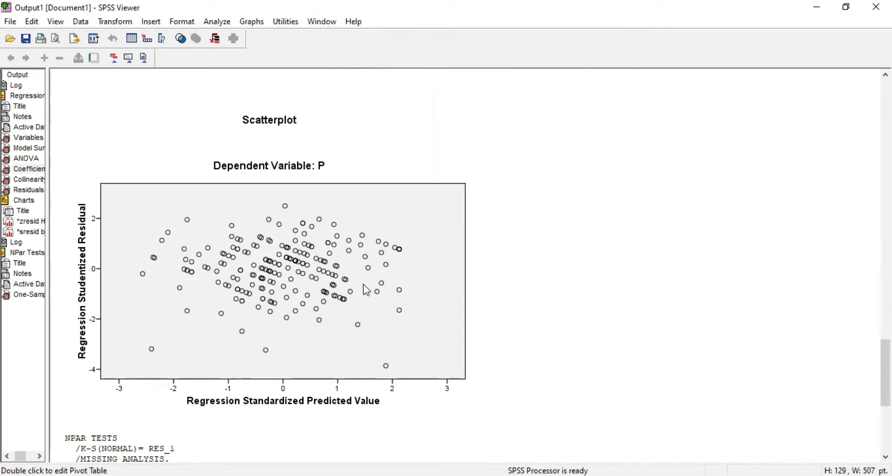
{"action": "left_click_drag", "start_coordinate": [885, 372], "coordinate": [885, 281]}
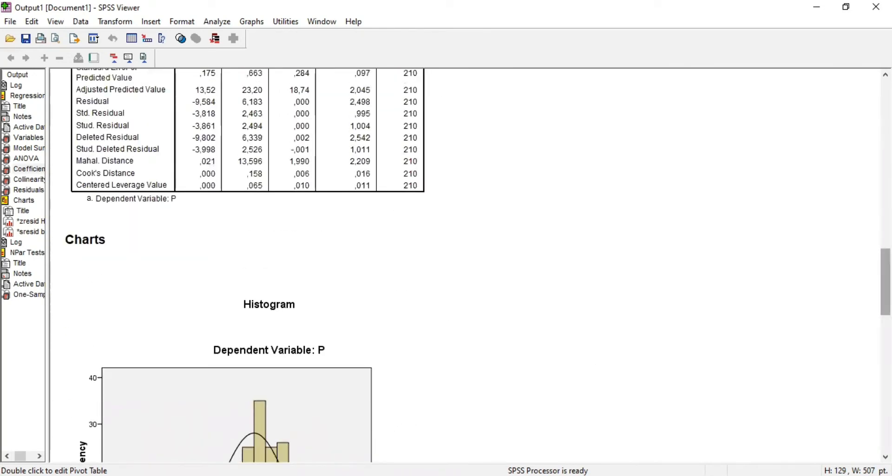
{"action": "scroll", "coordinate": [518, 284], "scroll_direction": "down", "scroll_amount": 5}
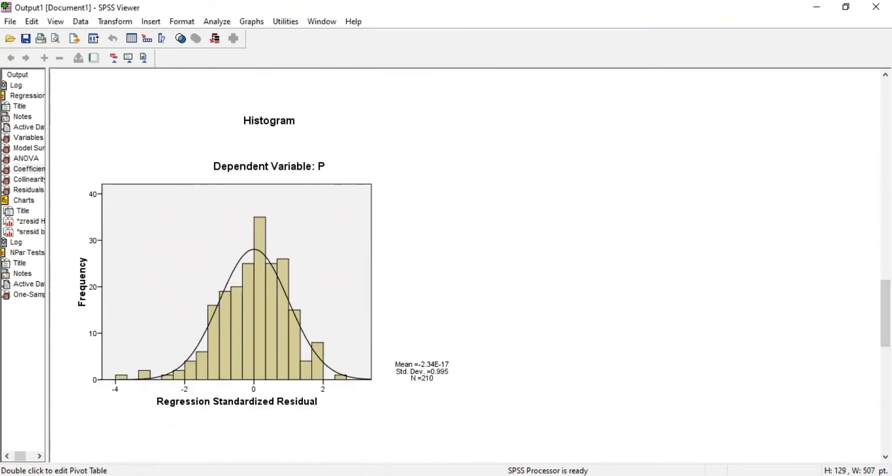
{"action": "left_click_drag", "start_coordinate": [885, 312], "coordinate": [885, 182]}
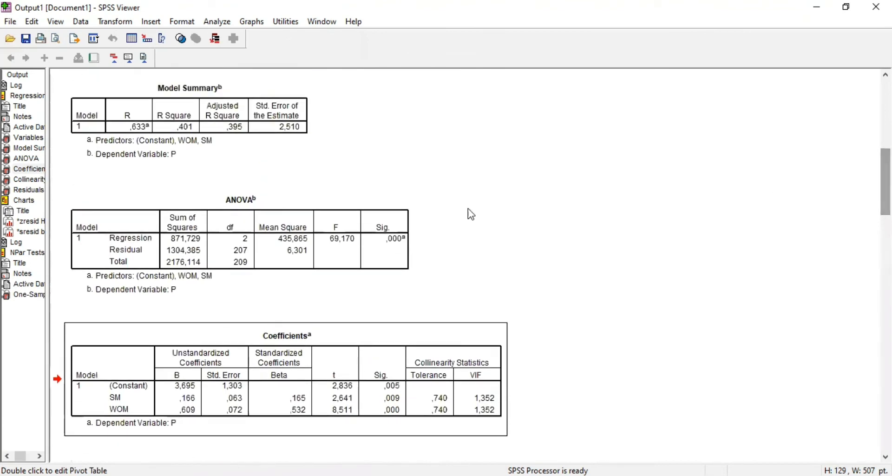
- Examine the ANOVA and Coefficients tables for the hypothesis tests, then go back to the Model Summary table
{"action": "left_click", "coordinate": [335, 240]}
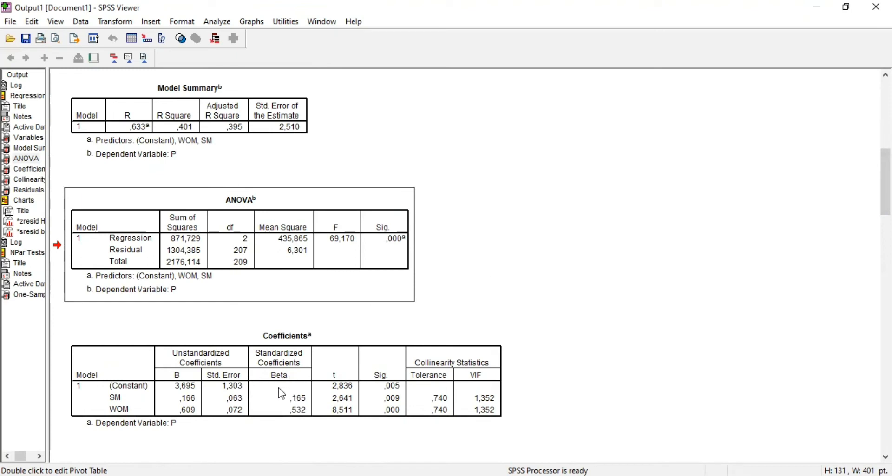
{"action": "left_click", "coordinate": [331, 371]}
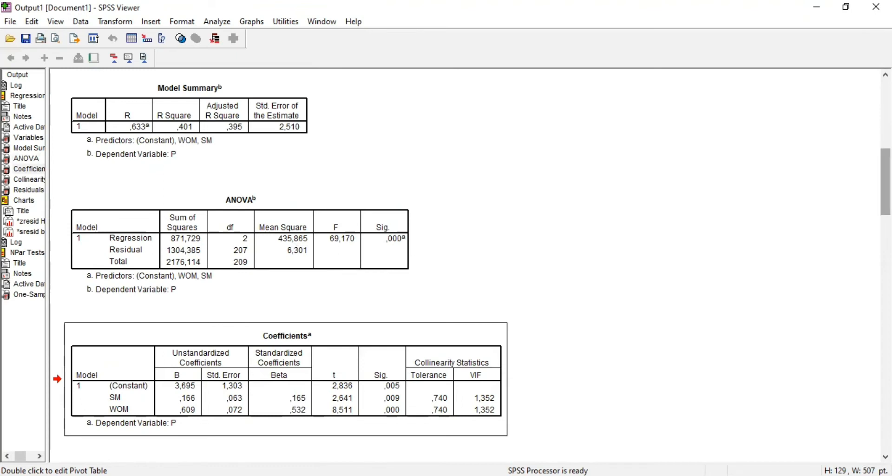
{"action": "scroll", "coordinate": [465, 264], "scroll_direction": "up", "scroll_amount": 8}
{"action": "scroll", "coordinate": [312, 204], "scroll_direction": "up", "scroll_amount": 1}
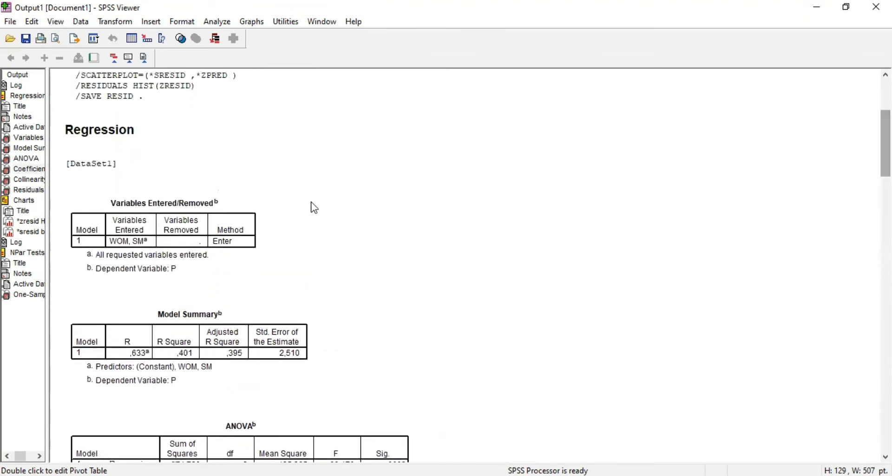
{"action": "left_click", "coordinate": [259, 342]}
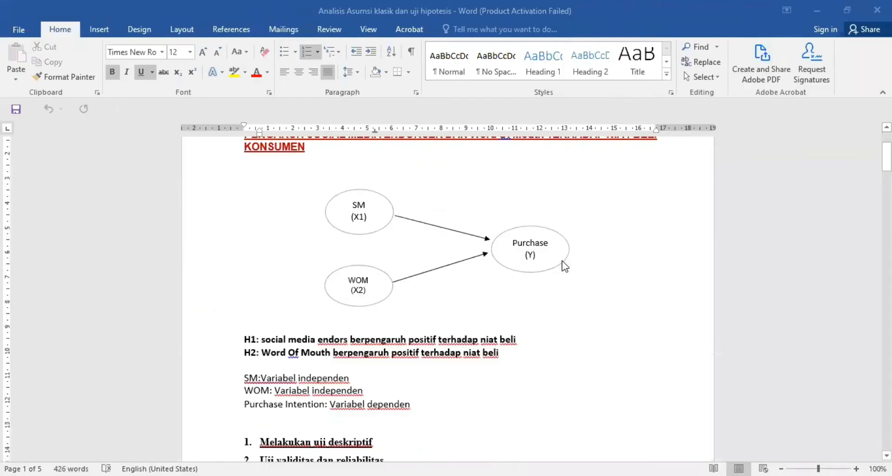
- Switch to the Word document on classical assumption and hypothesis tests and review its title, research model, hypotheses and list of tests
{"action": "scroll", "coordinate": [560, 264], "scroll_direction": "up", "scroll_amount": 2}
{"action": "scroll", "coordinate": [564, 265], "scroll_direction": "up", "scroll_amount": 1}
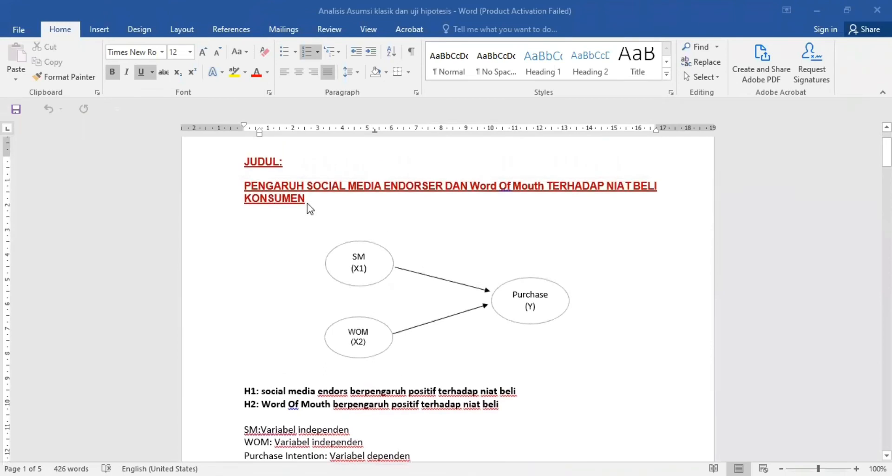
{"action": "scroll", "coordinate": [311, 209], "scroll_direction": "down", "scroll_amount": 4}
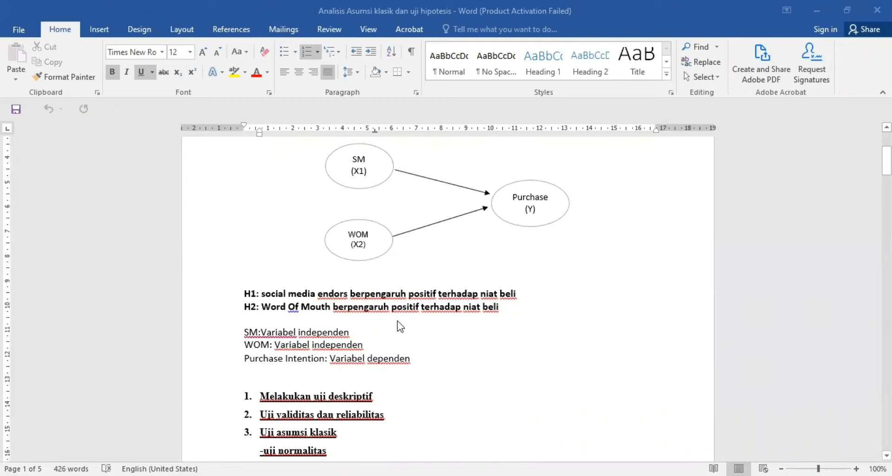
{"action": "scroll", "coordinate": [341, 334], "scroll_direction": "down", "scroll_amount": 10}
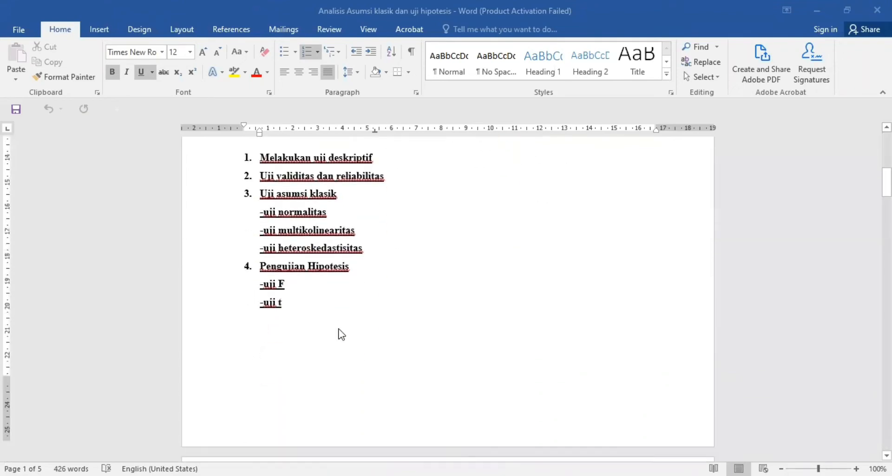
- Read the normality test section with the One-Sample Kolmogorov-Smirnov Test table and its interpretation
{"action": "scroll", "coordinate": [341, 333], "scroll_direction": "down", "scroll_amount": 14}
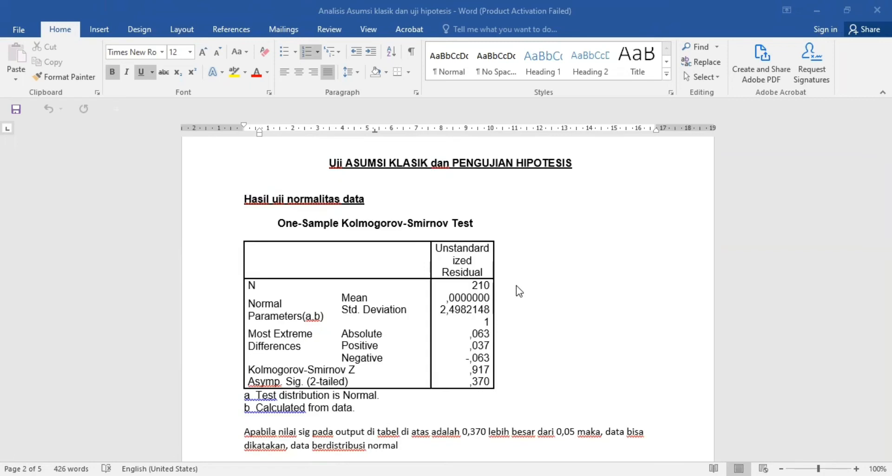
{"action": "scroll", "coordinate": [298, 242], "scroll_direction": "down", "scroll_amount": 1}
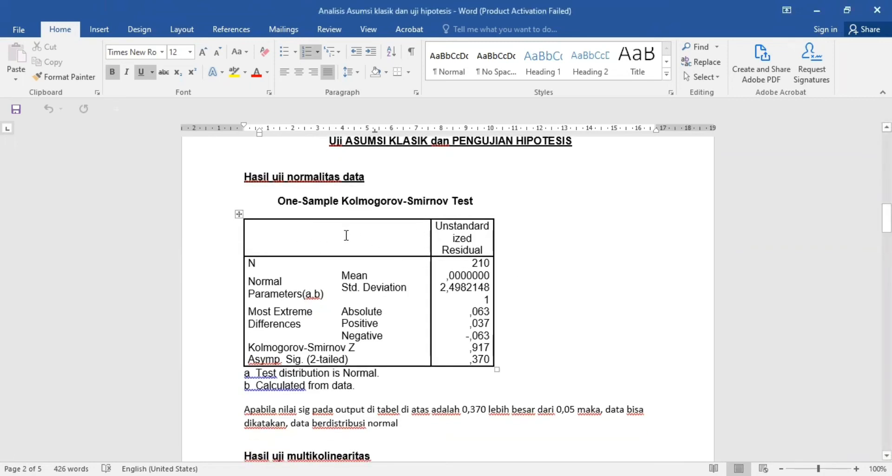
{"action": "scroll", "coordinate": [438, 297], "scroll_direction": "down", "scroll_amount": 2}
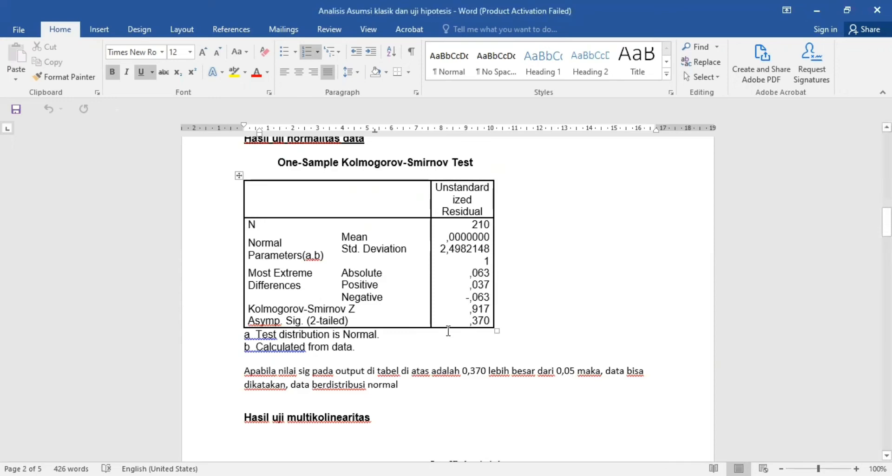
{"action": "scroll", "coordinate": [448, 330], "scroll_direction": "down", "scroll_amount": 5}
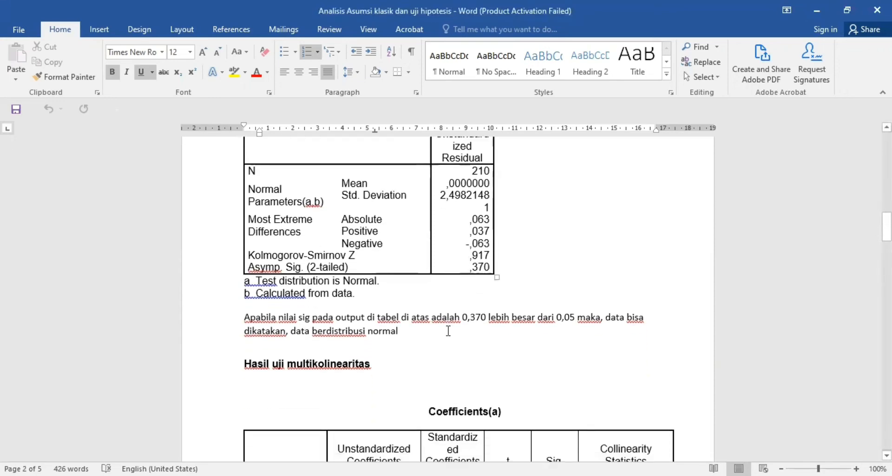
- Examine the Coefficients table and the tolerance and VIF criteria in the multicollinearity section
{"action": "scroll", "coordinate": [448, 330], "scroll_direction": "down", "scroll_amount": 2}
{"action": "scroll", "coordinate": [448, 330], "scroll_direction": "down", "scroll_amount": 2}
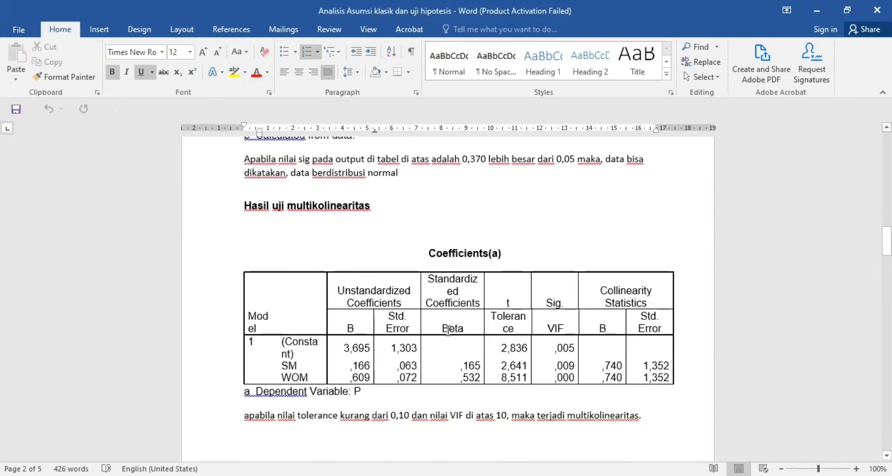
{"action": "scroll", "coordinate": [448, 330], "scroll_direction": "down", "scroll_amount": 2}
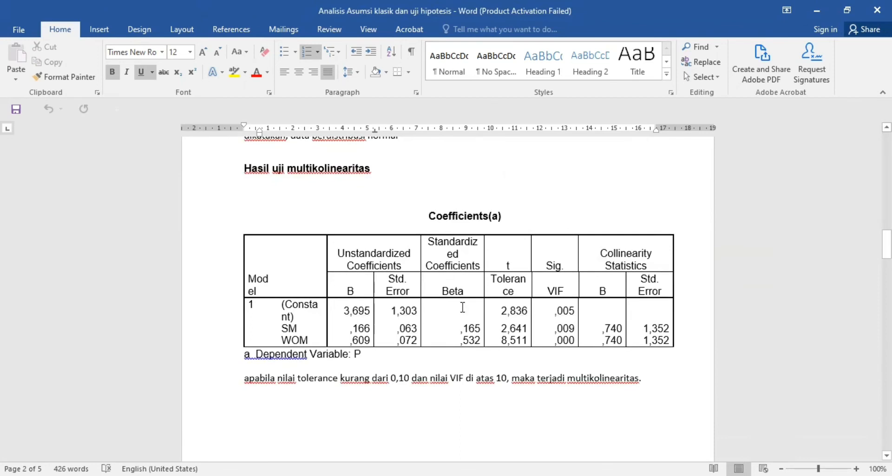
{"action": "left_click", "coordinate": [474, 268]}
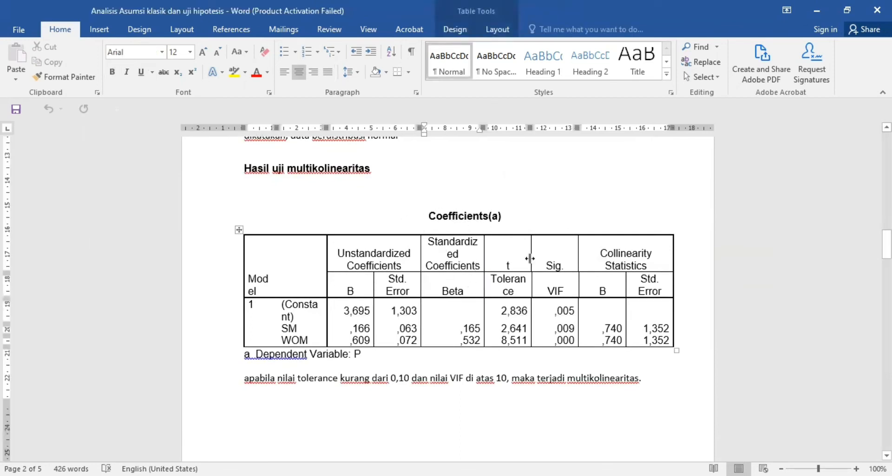
{"action": "scroll", "coordinate": [510, 297], "scroll_direction": "down", "scroll_amount": 5}
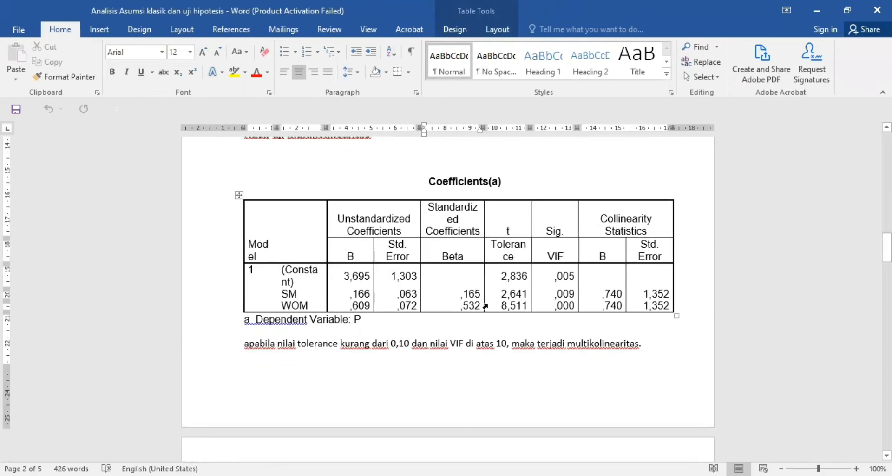
- Compare the SM and WOM rows of the multicollinearity summary table with the tolerance and VIF cells in the Coefficients table
{"action": "scroll", "coordinate": [488, 304], "scroll_direction": "down", "scroll_amount": 2}
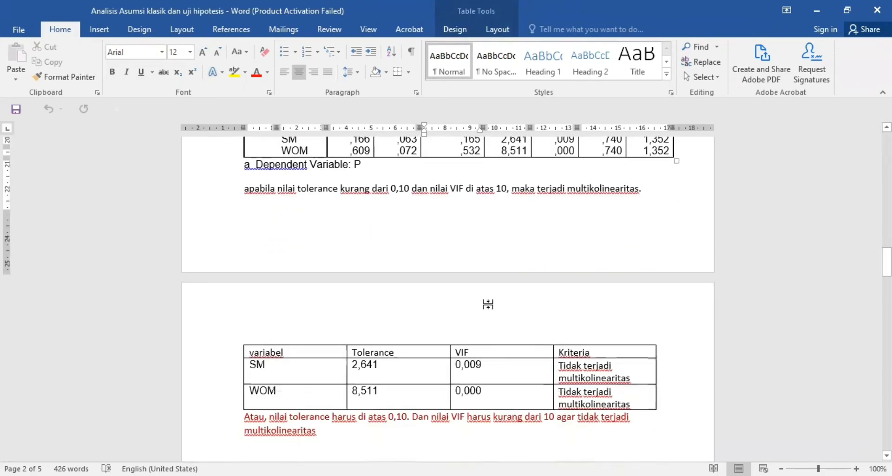
{"action": "scroll", "coordinate": [487, 302], "scroll_direction": "down", "scroll_amount": 2}
{"action": "scroll", "coordinate": [488, 303], "scroll_direction": "up", "scroll_amount": 2}
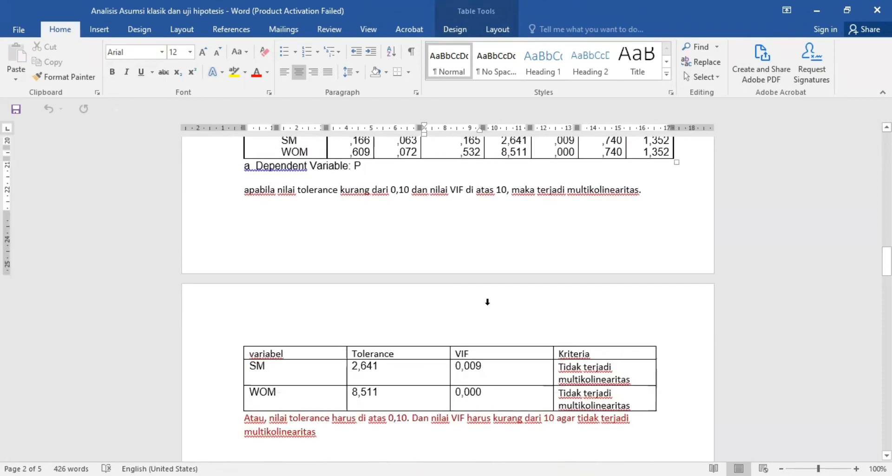
{"action": "scroll", "coordinate": [488, 304], "scroll_direction": "up", "scroll_amount": 2}
{"action": "scroll", "coordinate": [488, 304], "scroll_direction": "down", "scroll_amount": 3}
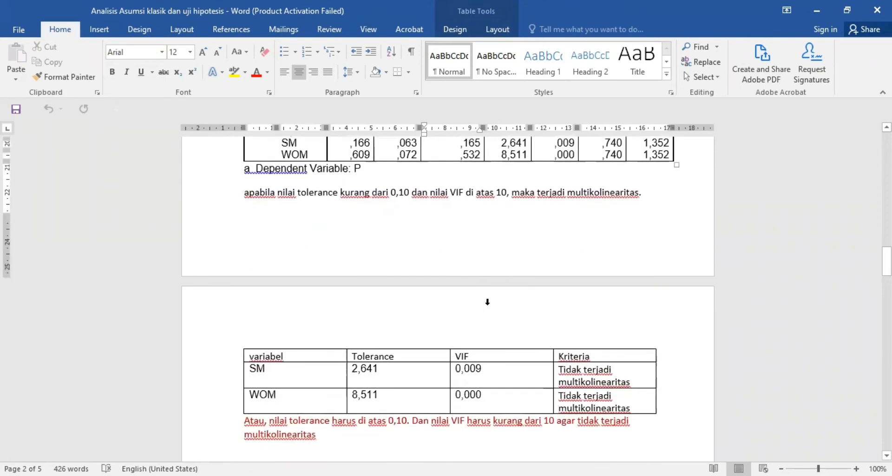
{"action": "scroll", "coordinate": [487, 302], "scroll_direction": "up", "scroll_amount": 1}
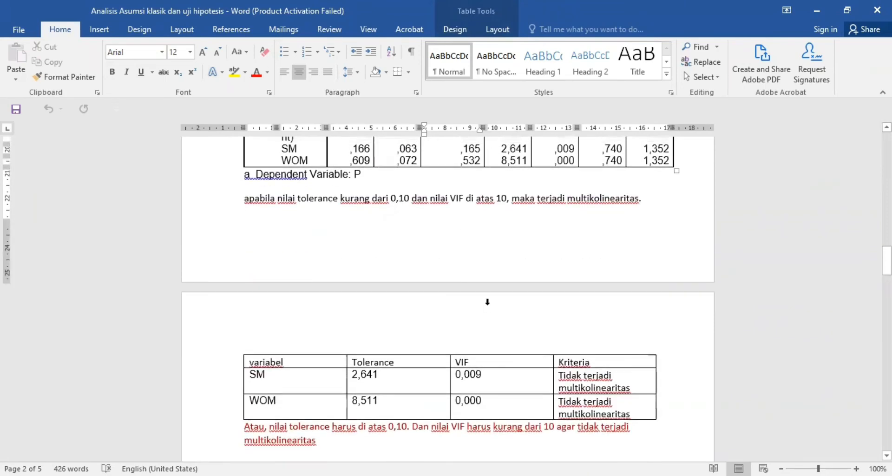
{"action": "scroll", "coordinate": [487, 304], "scroll_direction": "up", "scroll_amount": 3}
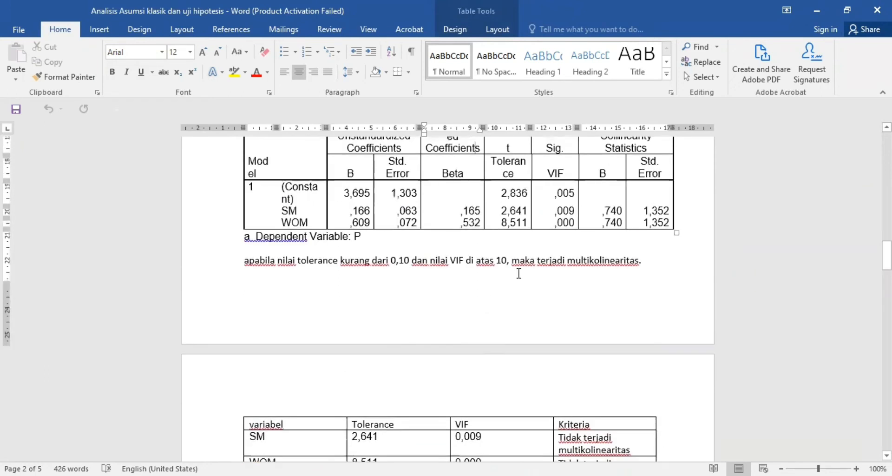
{"action": "scroll", "coordinate": [519, 273], "scroll_direction": "up", "scroll_amount": 2}
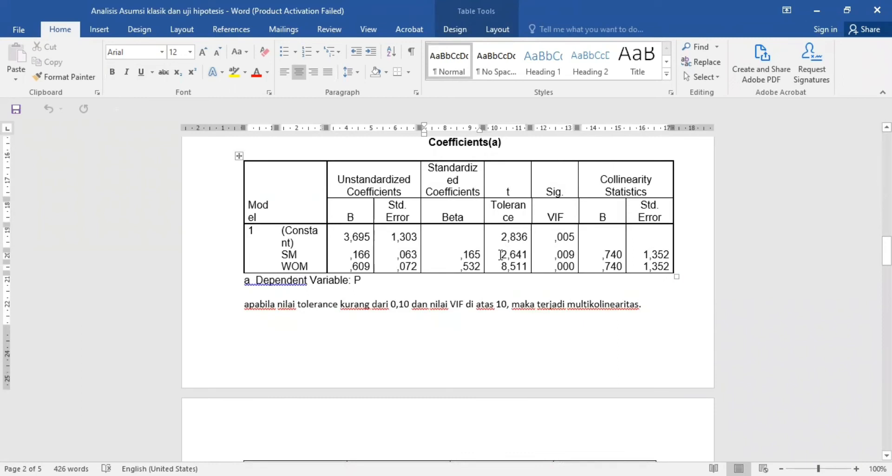
{"action": "left_click_drag", "start_coordinate": [500, 255], "coordinate": [547, 262]}
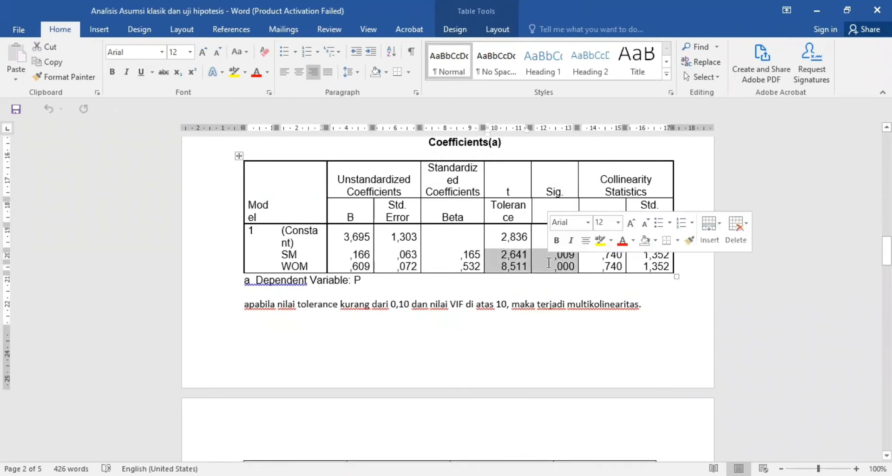
{"action": "scroll", "coordinate": [548, 263], "scroll_direction": "down", "scroll_amount": 3}
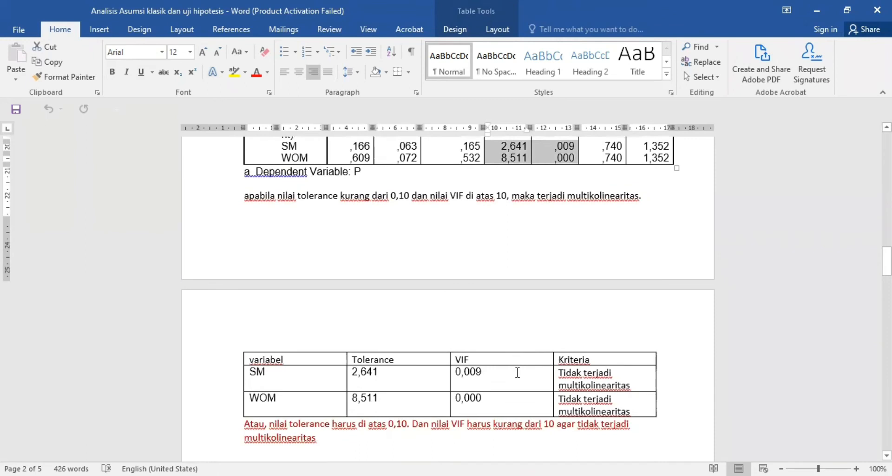
{"action": "left_click", "coordinate": [517, 372]}
{"action": "scroll", "coordinate": [574, 388], "scroll_direction": "down", "scroll_amount": 3}
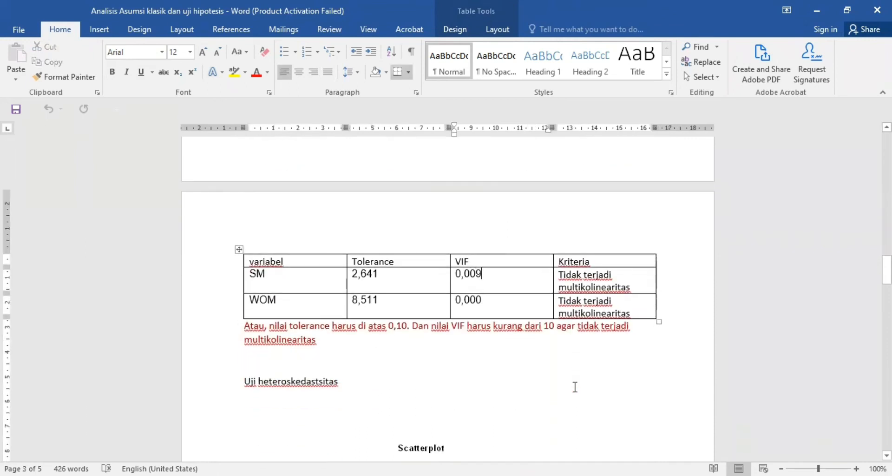
- Examine the heteroscedasticity section and select its scatterplot of studentized residuals against standardized predicted values
{"action": "scroll", "coordinate": [574, 386], "scroll_direction": "down", "scroll_amount": 5}
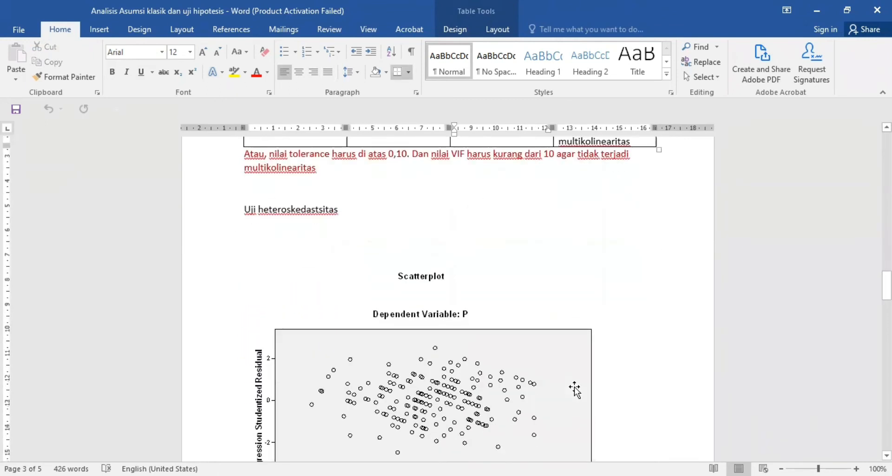
{"action": "scroll", "coordinate": [575, 388], "scroll_direction": "down", "scroll_amount": 1}
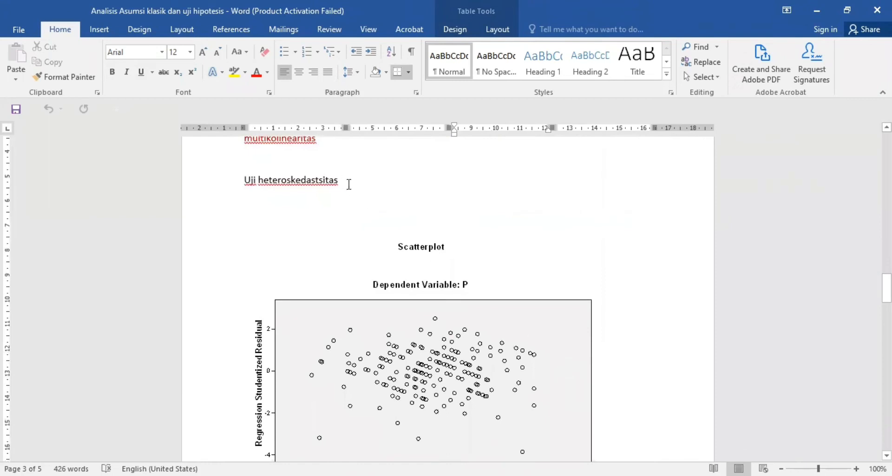
{"action": "scroll", "coordinate": [439, 244], "scroll_direction": "down", "scroll_amount": 2}
{"action": "scroll", "coordinate": [439, 244], "scroll_direction": "up", "scroll_amount": 1}
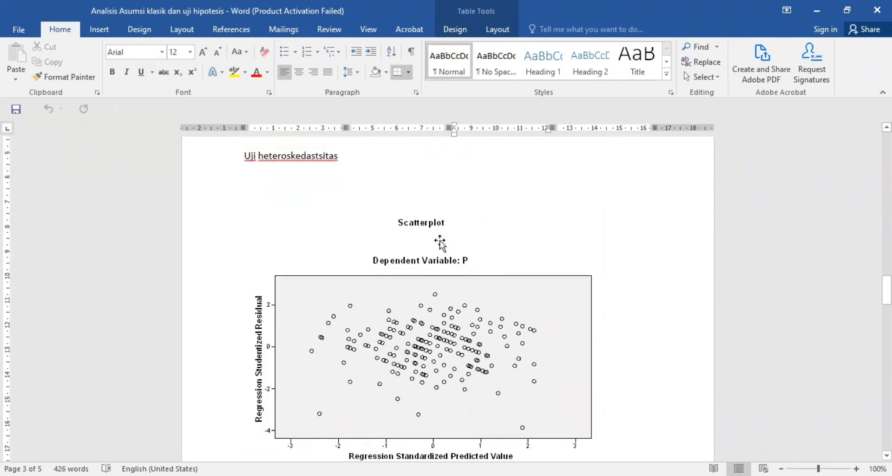
{"action": "scroll", "coordinate": [439, 241], "scroll_direction": "down", "scroll_amount": 2}
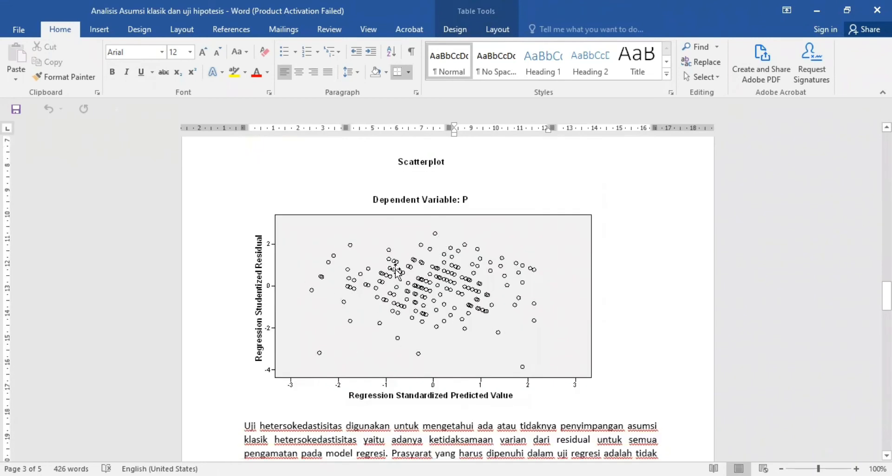
{"action": "left_click", "coordinate": [513, 276]}
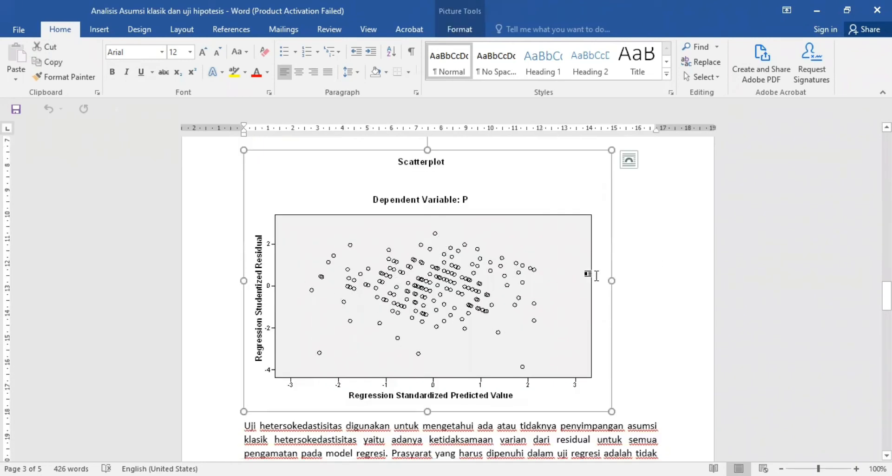
- Read the heteroscedasticity test explanation below the scatterplot and compare its decision rule with the spread of points
{"action": "scroll", "coordinate": [550, 291], "scroll_direction": "down", "scroll_amount": 4}
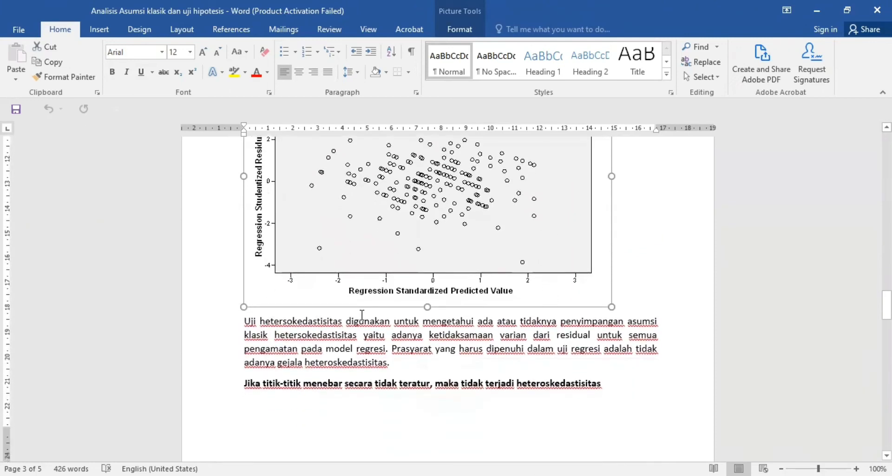
{"action": "scroll", "coordinate": [362, 314], "scroll_direction": "up", "scroll_amount": 1}
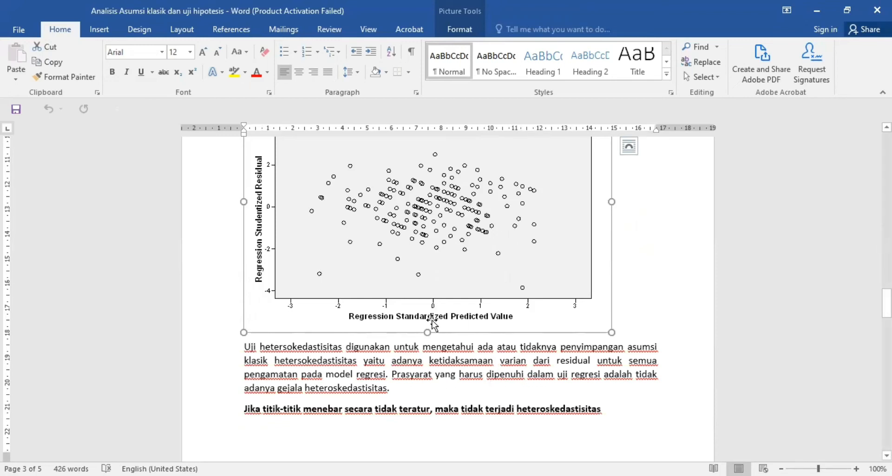
{"action": "scroll", "coordinate": [446, 288], "scroll_direction": "up", "scroll_amount": 1}
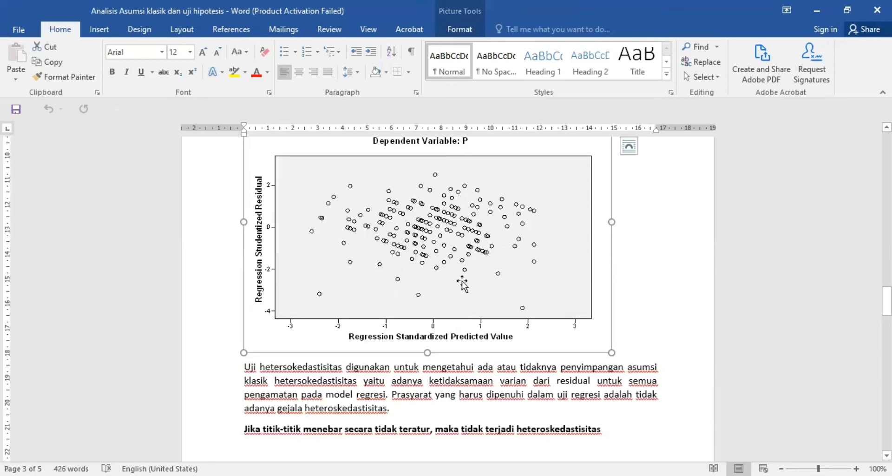
- Examine the Uji F section, checking the Regression row's Sig. value in the ANOVA table against the 0,05 criterion and reading its interpretation
{"action": "scroll", "coordinate": [488, 276], "scroll_direction": "down", "scroll_amount": 4}
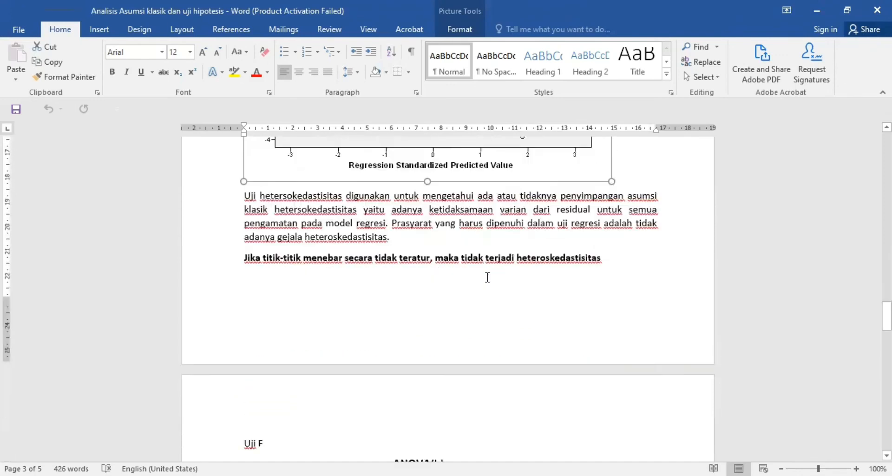
{"action": "scroll", "coordinate": [487, 277], "scroll_direction": "down", "scroll_amount": 6}
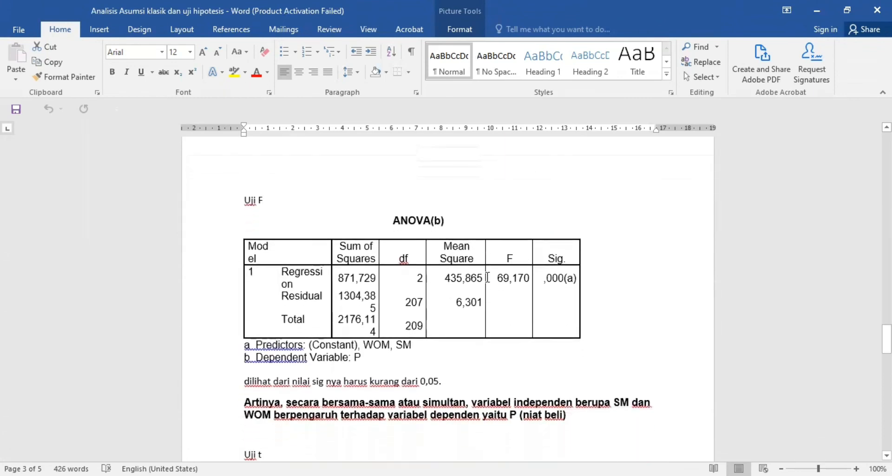
{"action": "scroll", "coordinate": [487, 277], "scroll_direction": "down", "scroll_amount": 1}
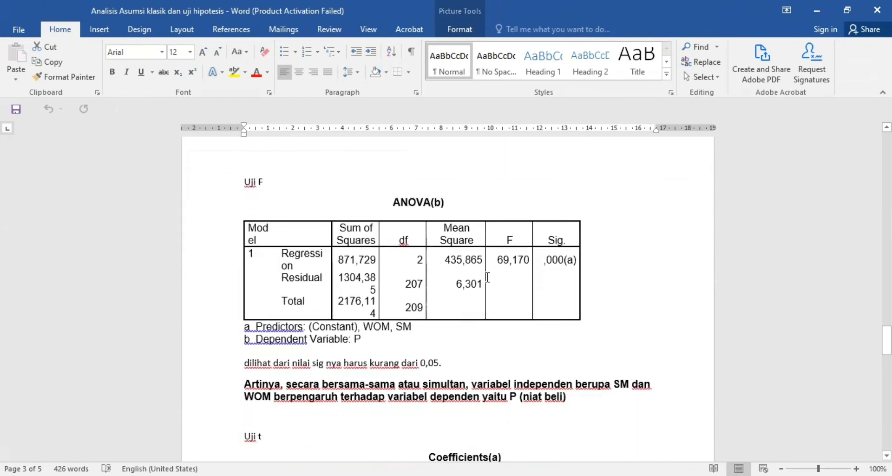
{"action": "left_click", "coordinate": [388, 230]}
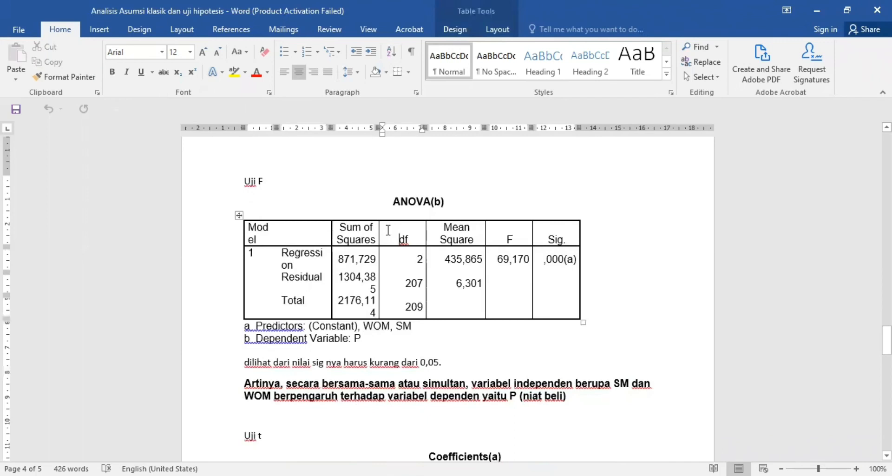
{"action": "scroll", "coordinate": [388, 230], "scroll_direction": "down", "scroll_amount": 1}
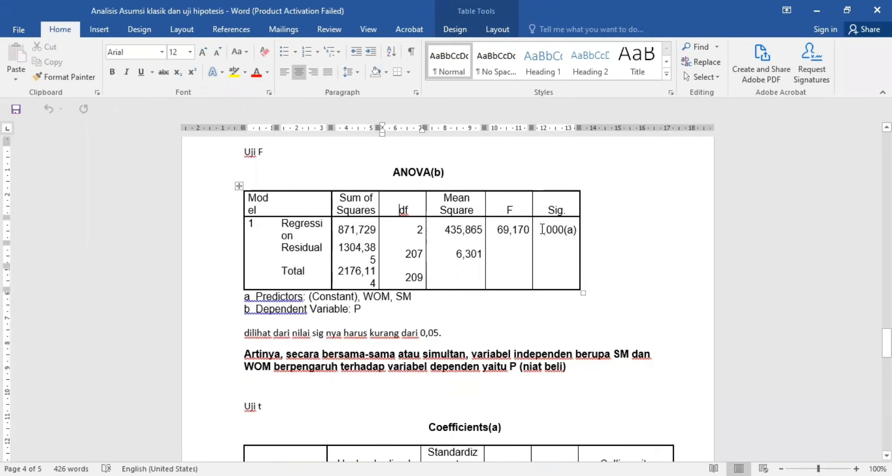
{"action": "left_click_drag", "start_coordinate": [542, 229], "coordinate": [563, 229]}
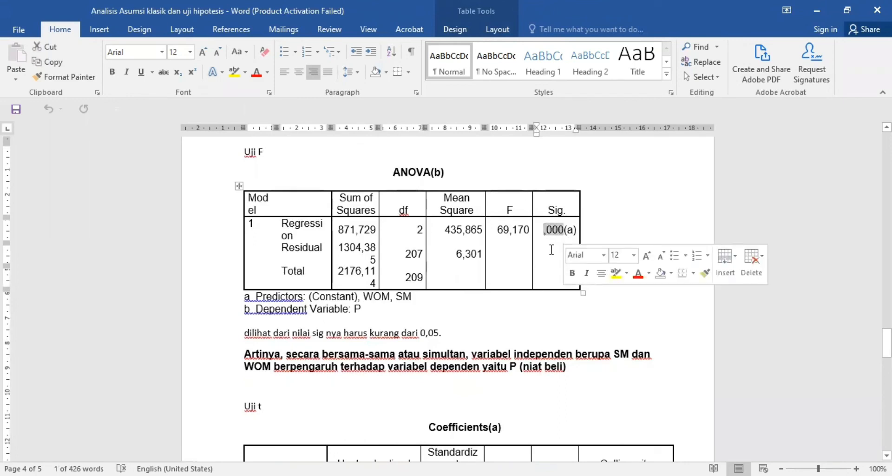
{"action": "left_click", "coordinate": [551, 250]}
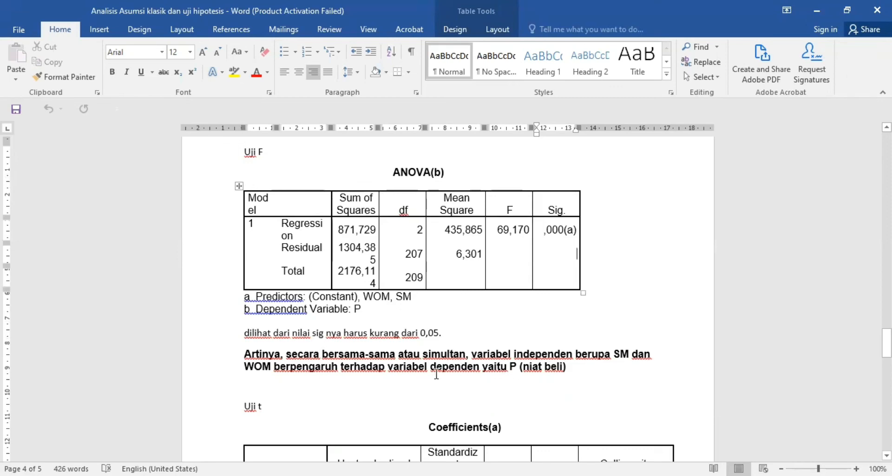
{"action": "left_click", "coordinate": [421, 391]}
- Examine the Uji t section's Coefficients table, checking the Sig. values in the SM and WOM rows
{"action": "scroll", "coordinate": [421, 392], "scroll_direction": "down", "scroll_amount": 4}
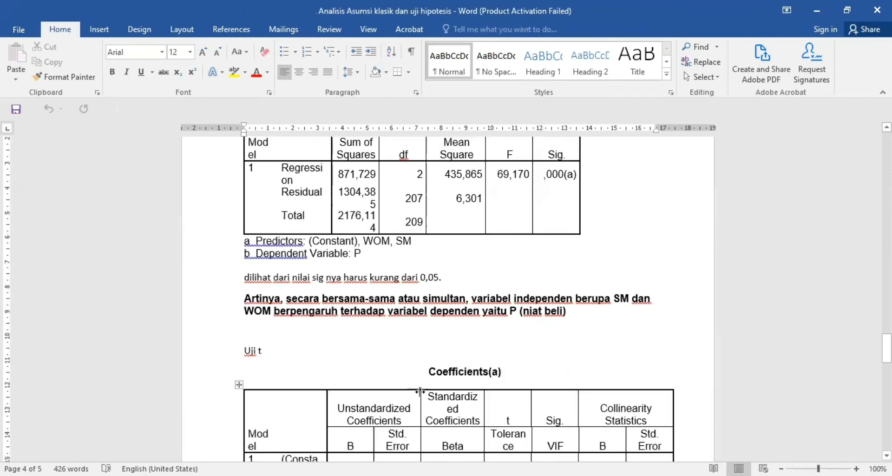
{"action": "scroll", "coordinate": [422, 392], "scroll_direction": "down", "scroll_amount": 2}
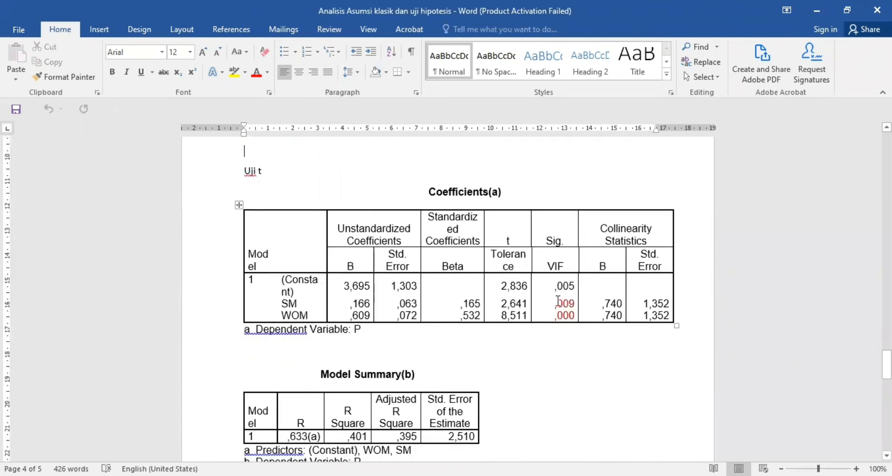
{"action": "scroll", "coordinate": [557, 301], "scroll_direction": "down", "scroll_amount": 1}
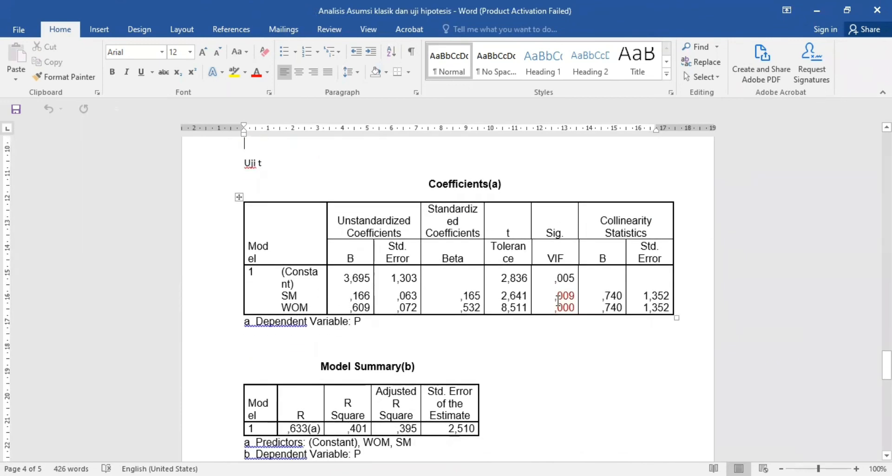
{"action": "left_click", "coordinate": [521, 179]}
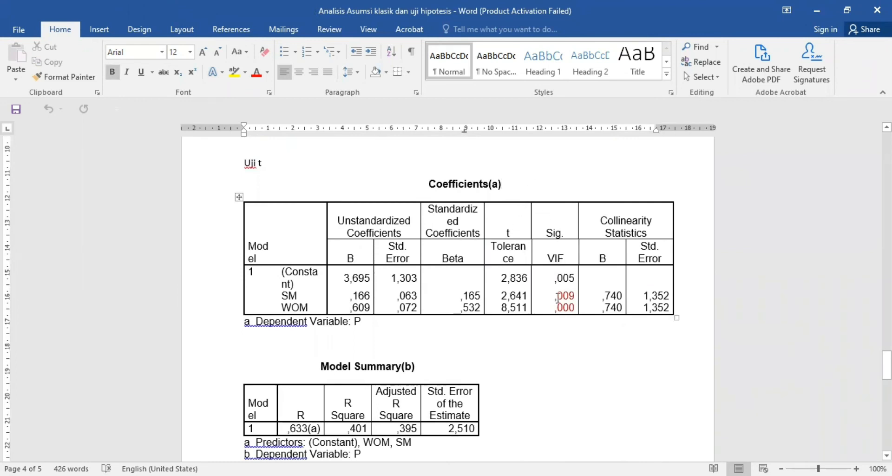
{"action": "left_click_drag", "start_coordinate": [558, 296], "coordinate": [560, 307]}
{"action": "left_click", "coordinate": [506, 364]}
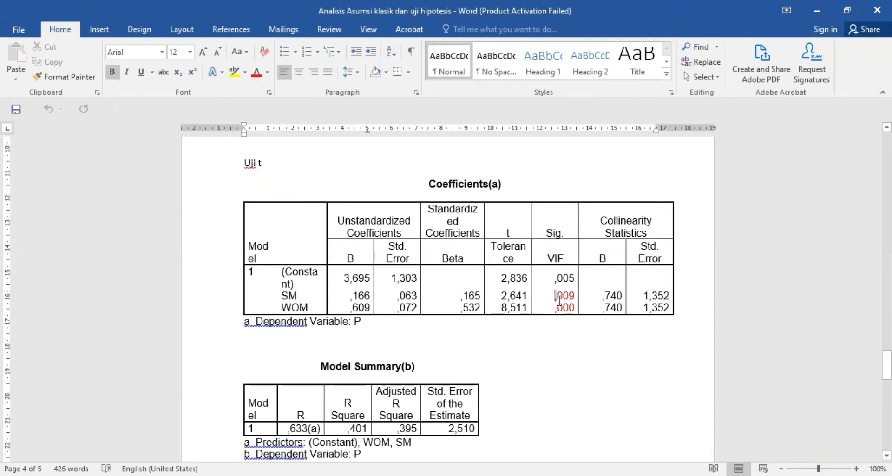
{"action": "left_click_drag", "start_coordinate": [555, 297], "coordinate": [559, 308]}
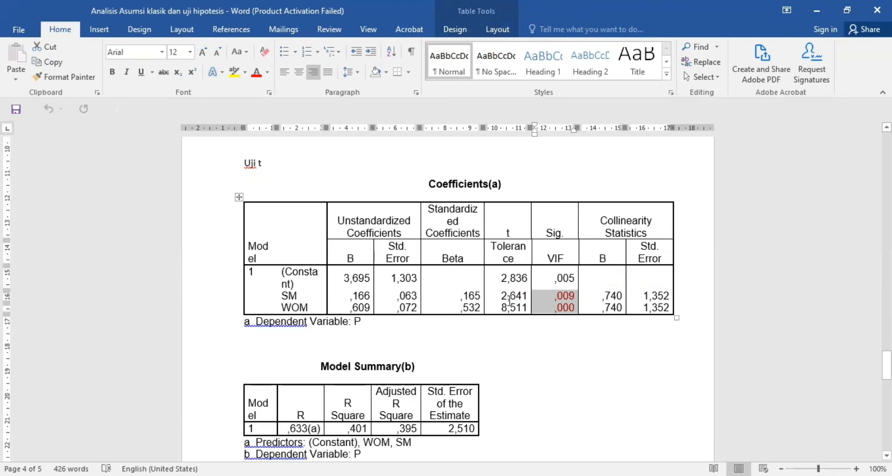
{"action": "left_click", "coordinate": [552, 295]}
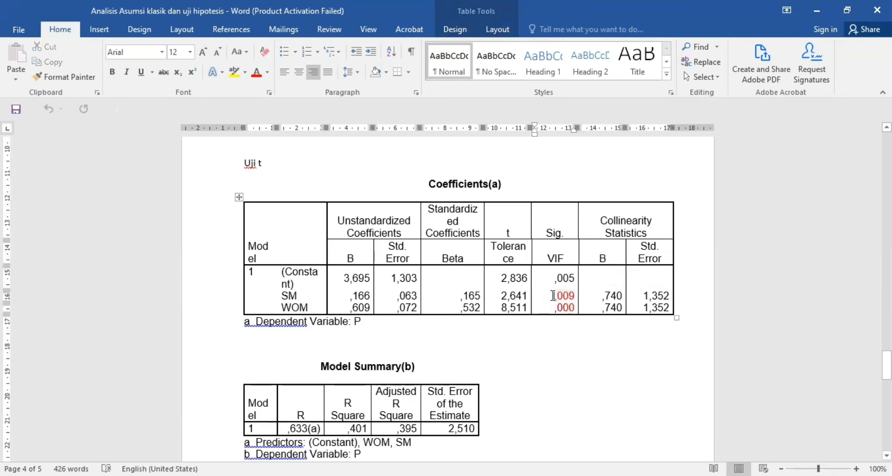
{"action": "left_click_drag", "start_coordinate": [552, 295], "coordinate": [576, 302]}
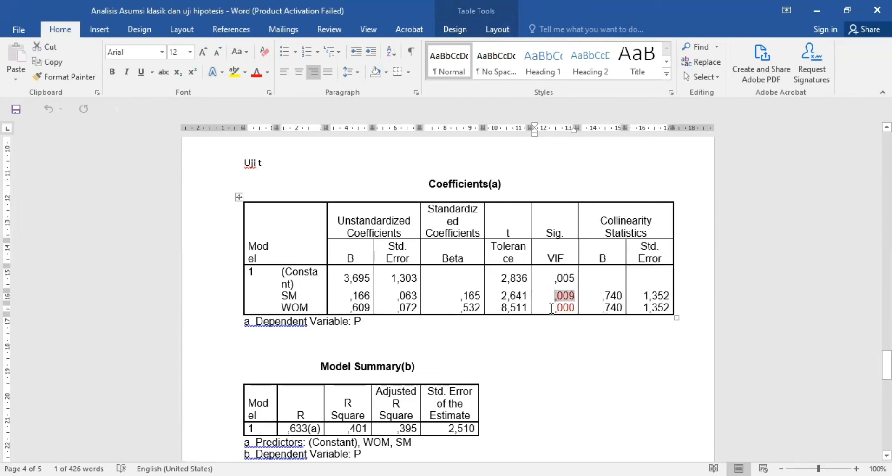
{"action": "left_click", "coordinate": [554, 307]}
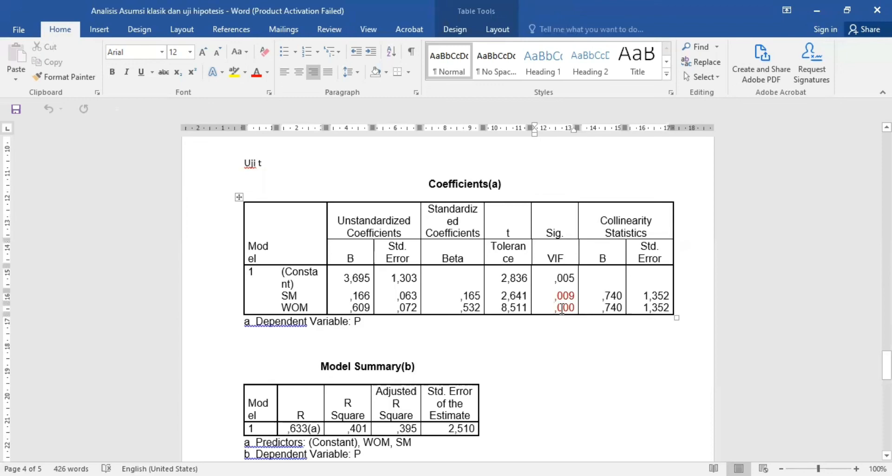
{"action": "left_click", "coordinate": [547, 337]}
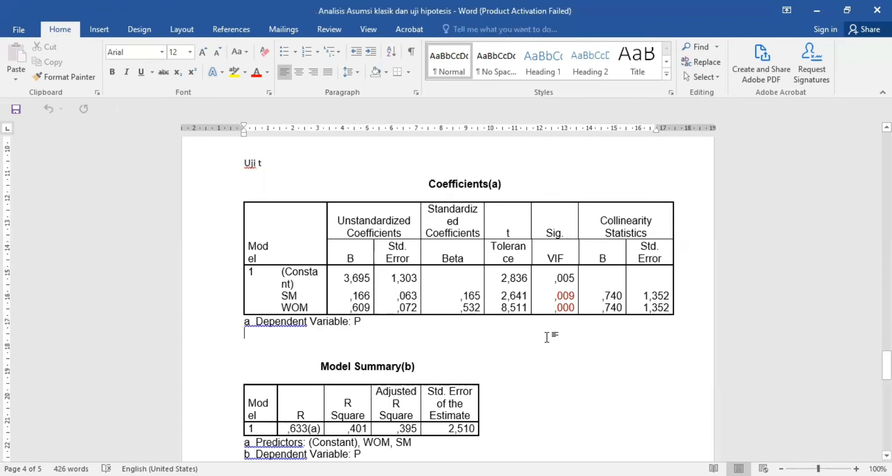
- Return from the Uji t section to the earlier test sections of the document for review
{"action": "scroll", "coordinate": [547, 337], "scroll_direction": "up", "scroll_amount": 1}
{"action": "scroll", "coordinate": [547, 337], "scroll_direction": "up", "scroll_amount": 5}
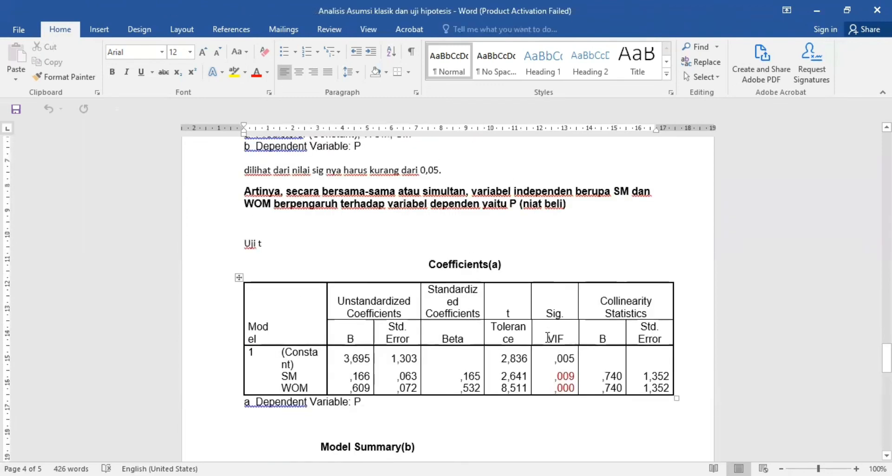
{"action": "scroll", "coordinate": [547, 337], "scroll_direction": "up", "scroll_amount": 17}
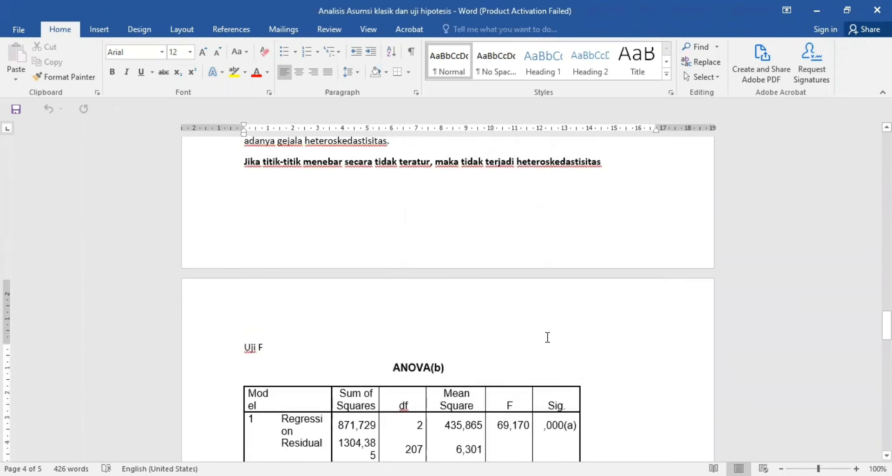